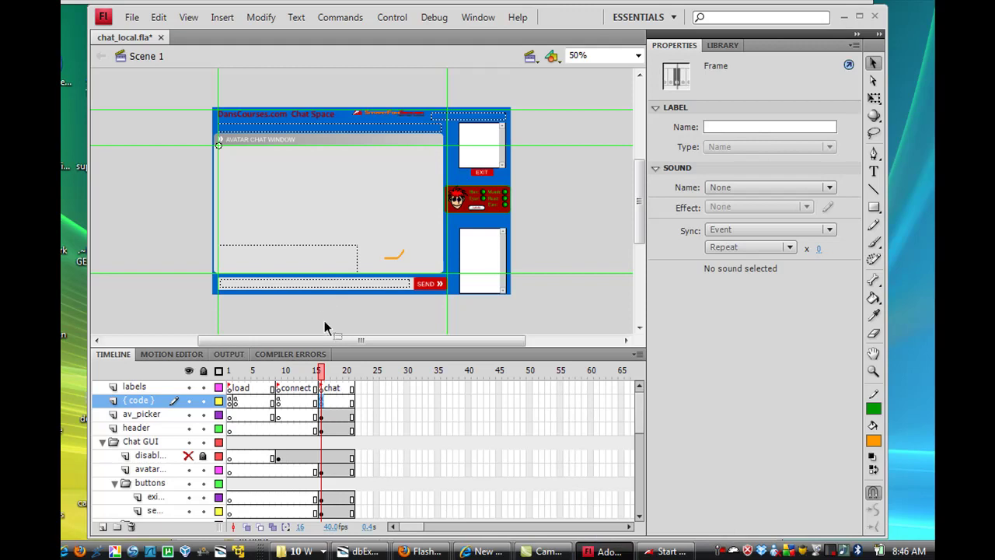
# Zoom the stage to 100%, shrink the timeline, and pan to the avatar picker panel
pyautogui.click(638, 55)
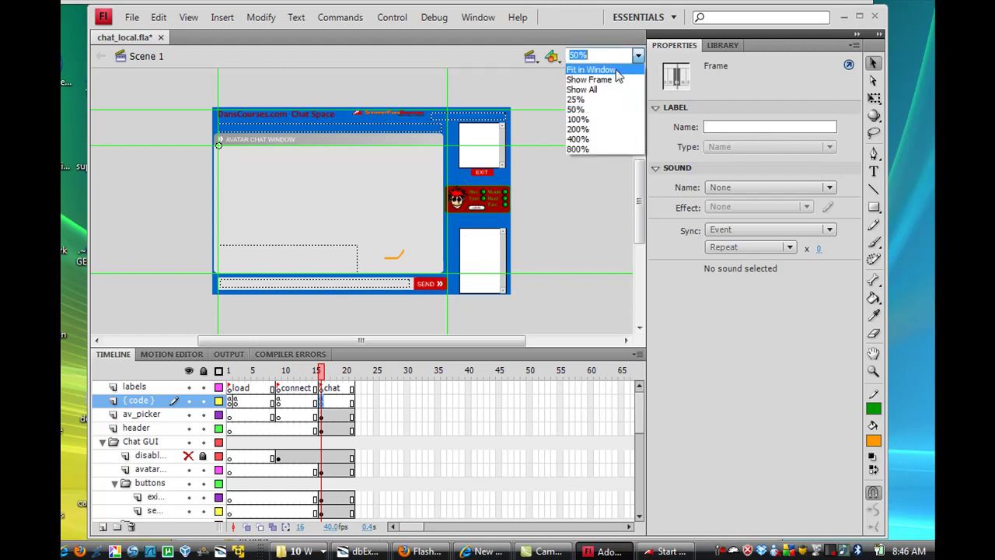
pyautogui.click(599, 119)
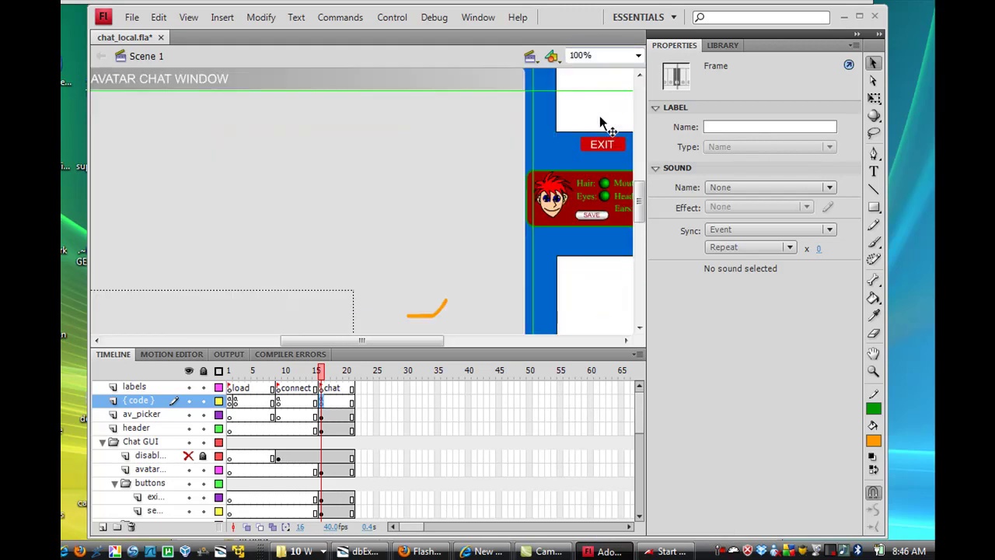
pyautogui.moveTo(386, 345)
pyautogui.mouseDown()
pyautogui.moveTo(362, 354)
pyautogui.moveTo(369, 348)
pyautogui.mouseUp()
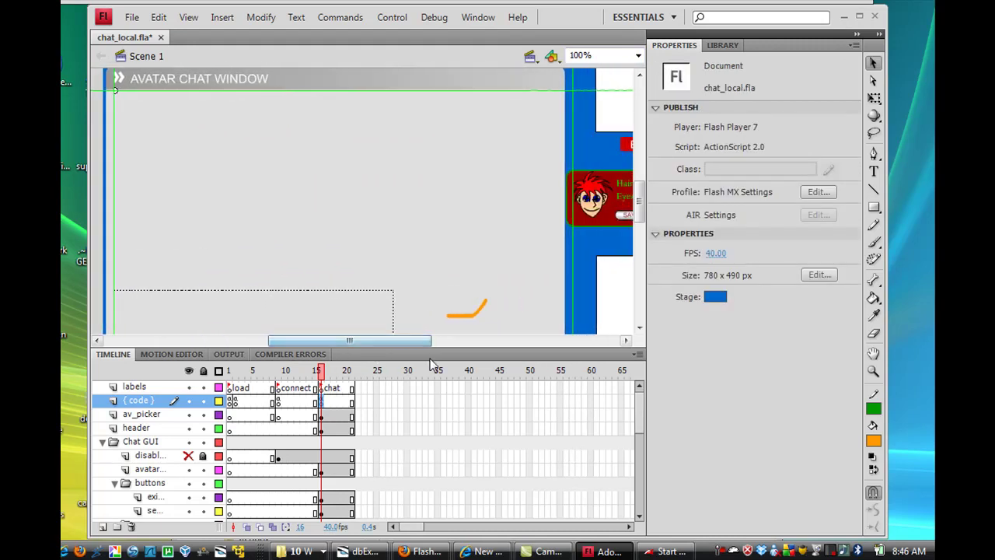
pyautogui.moveTo(447, 348); pyautogui.dragTo(444, 390)
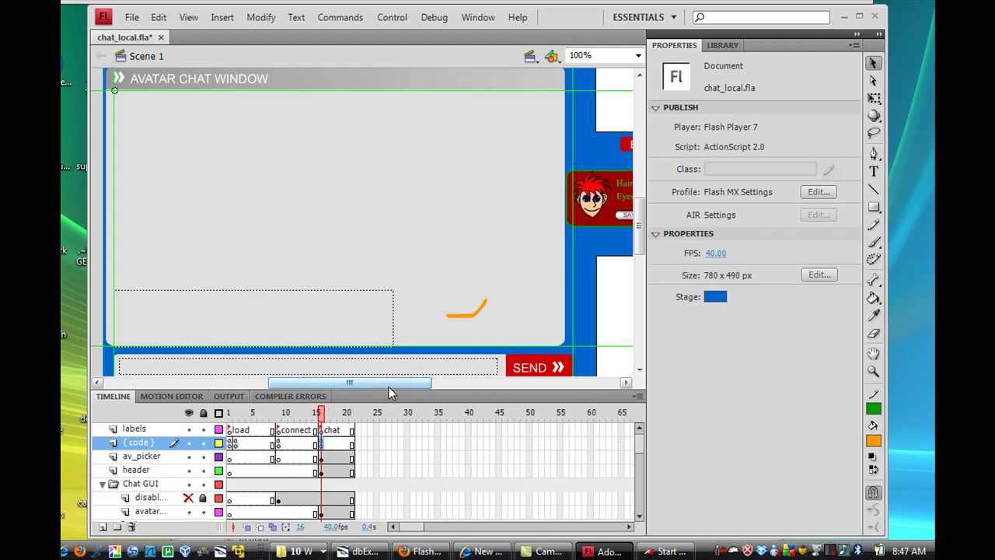
pyautogui.moveTo(389, 385); pyautogui.dragTo(410, 382)
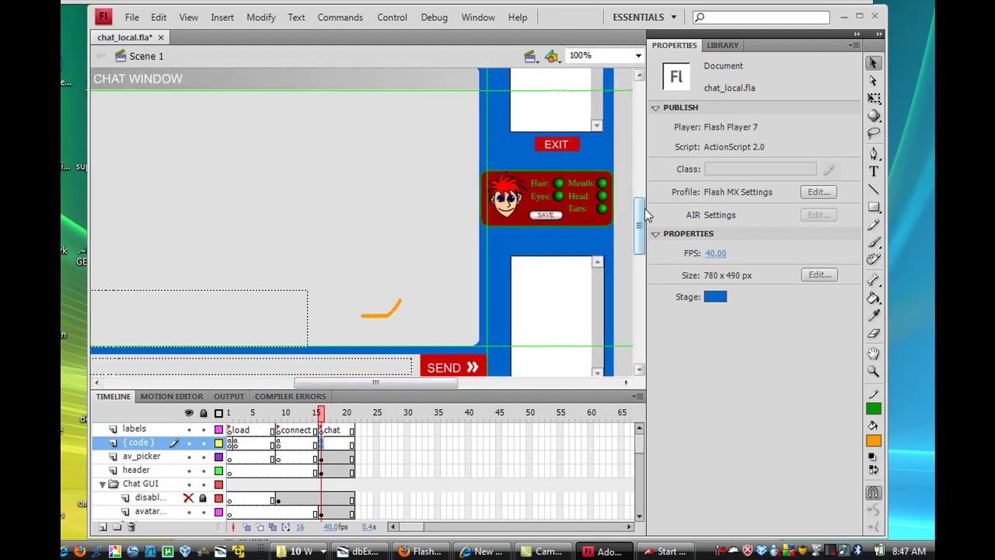
pyautogui.moveTo(640, 222); pyautogui.dragTo(637, 208)
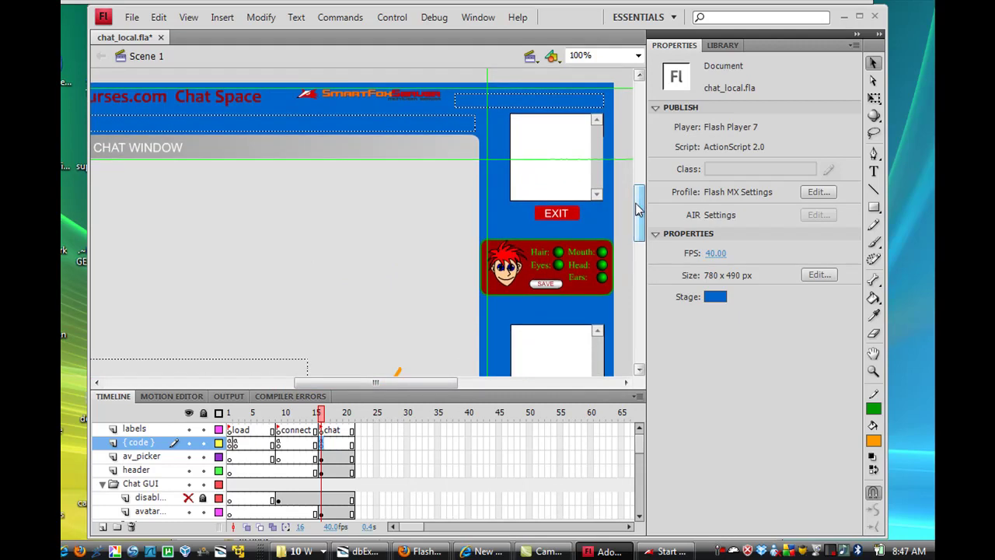
# Select the av_picker clip and zoom to 200% around it
pyautogui.click(584, 294)
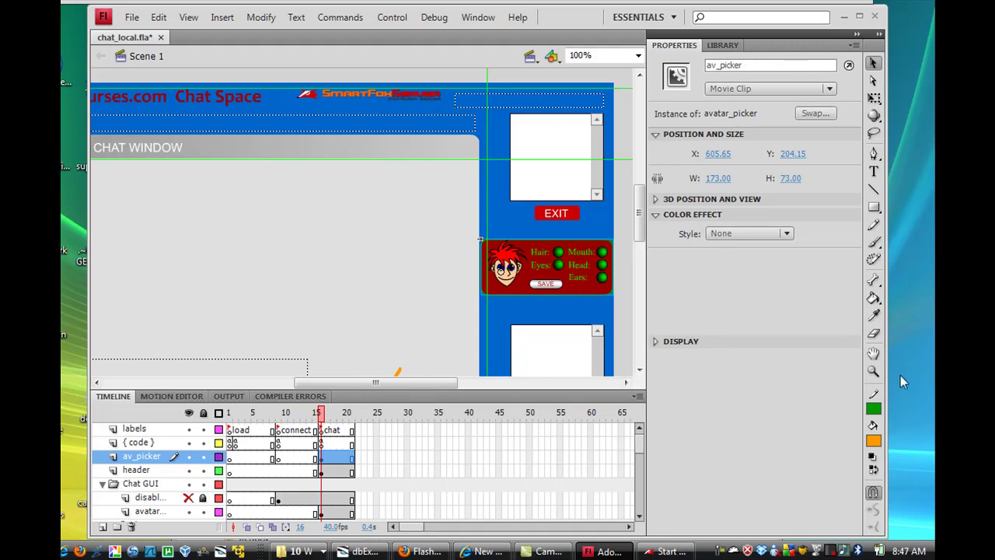
pyautogui.click(874, 371)
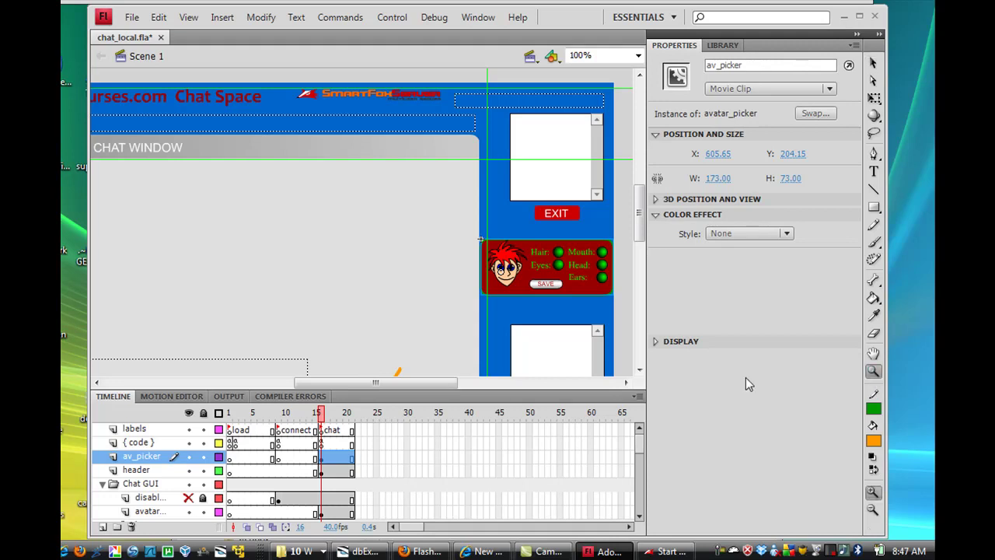
pyautogui.click(542, 285)
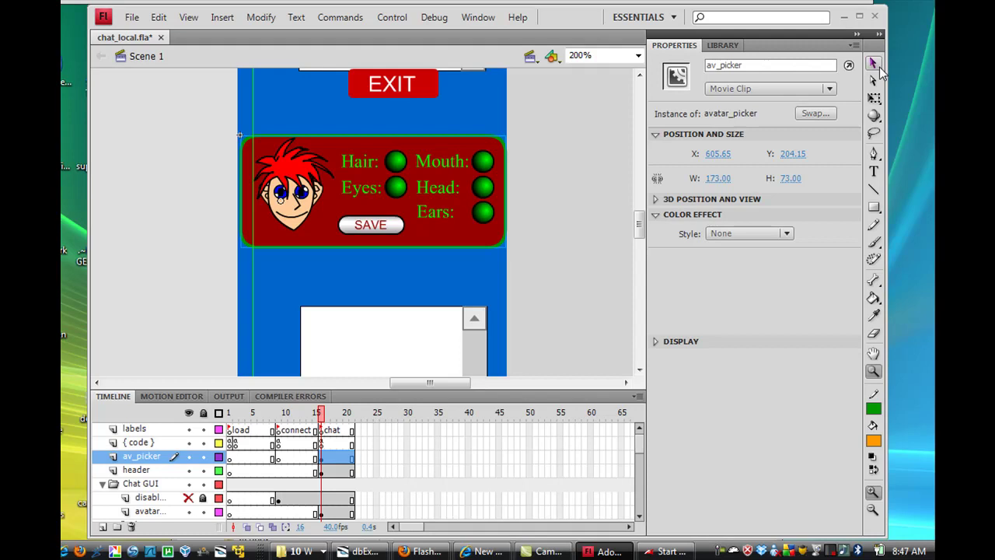
# Return to the Selection tool and enter the avatar_picker clip for in-place editing
pyautogui.click(873, 63)
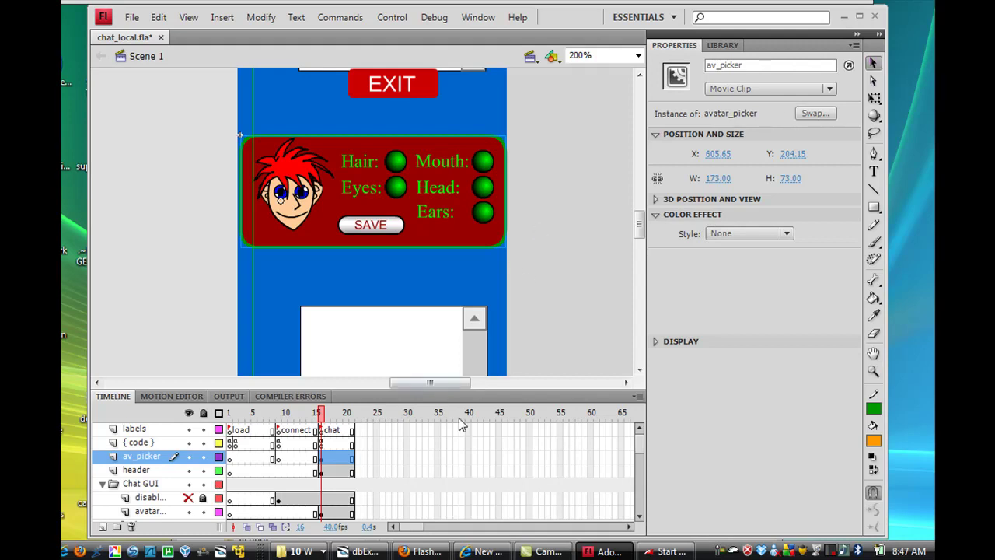
pyautogui.moveTo(453, 385); pyautogui.dragTo(451, 388)
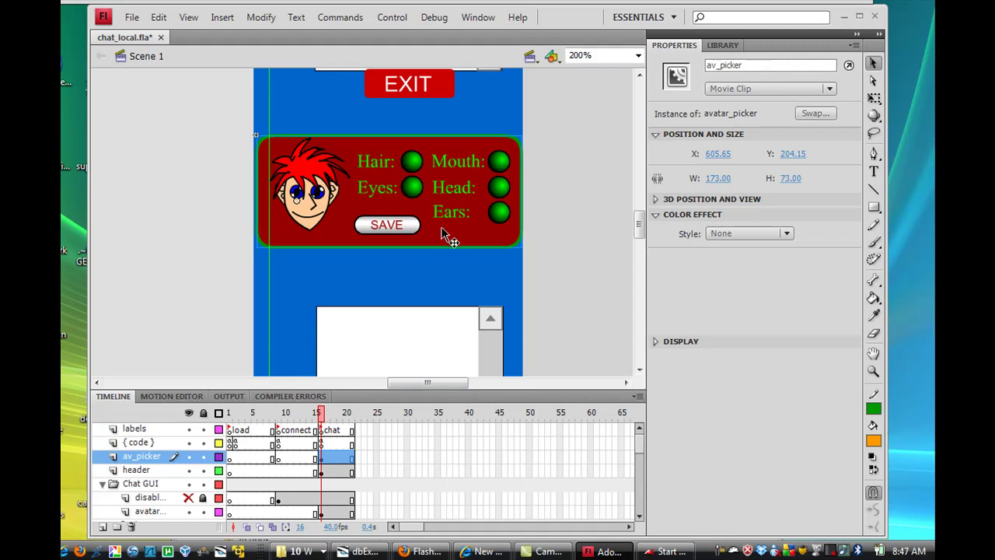
pyautogui.click(566, 220)
pyautogui.click(480, 227)
pyautogui.doubleClick(480, 240)
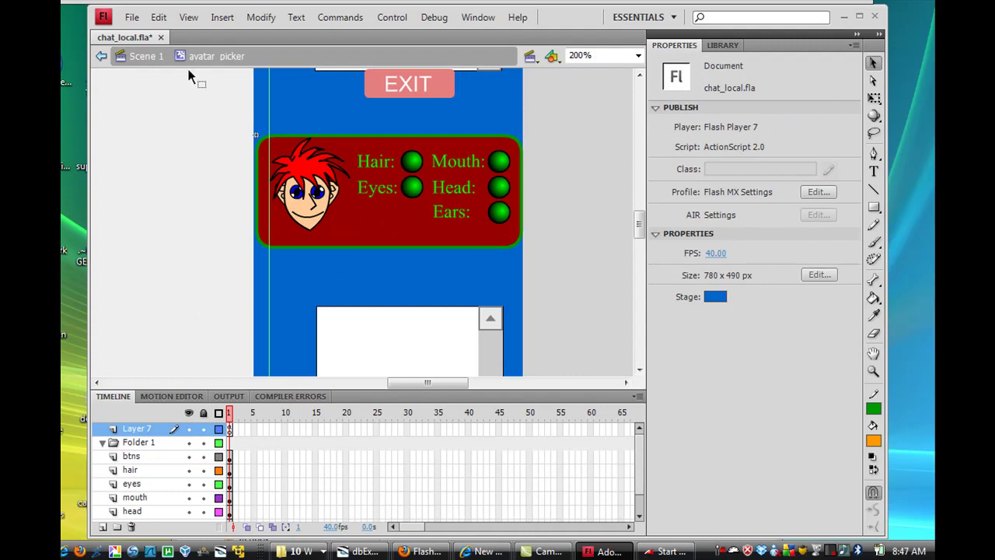
pyautogui.click(302, 168)
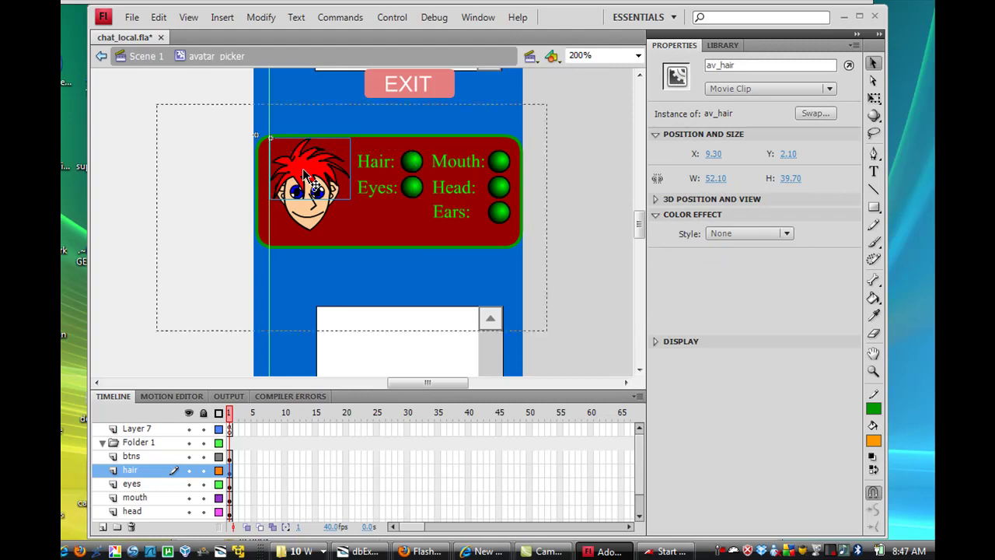
pyautogui.doubleClick(302, 168)
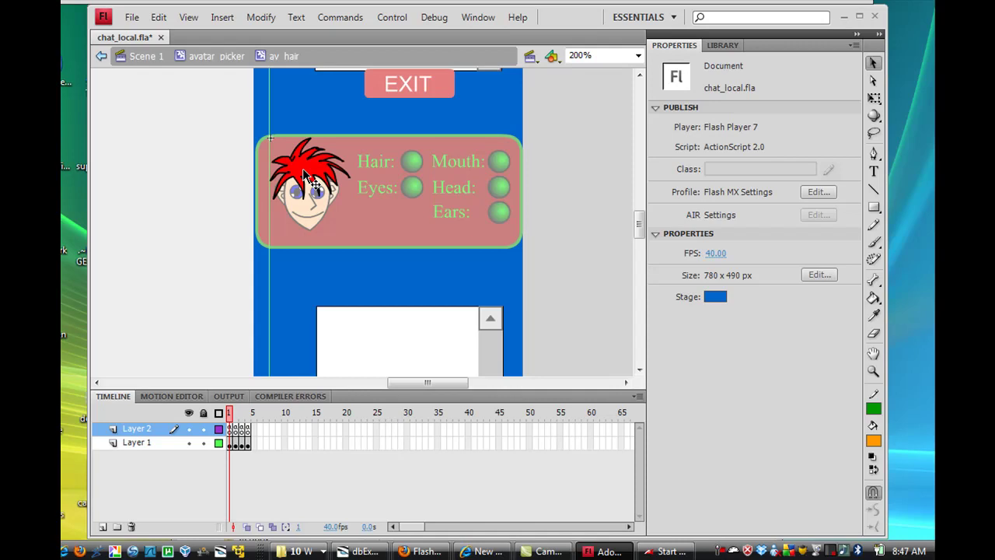
pyautogui.click(231, 431)
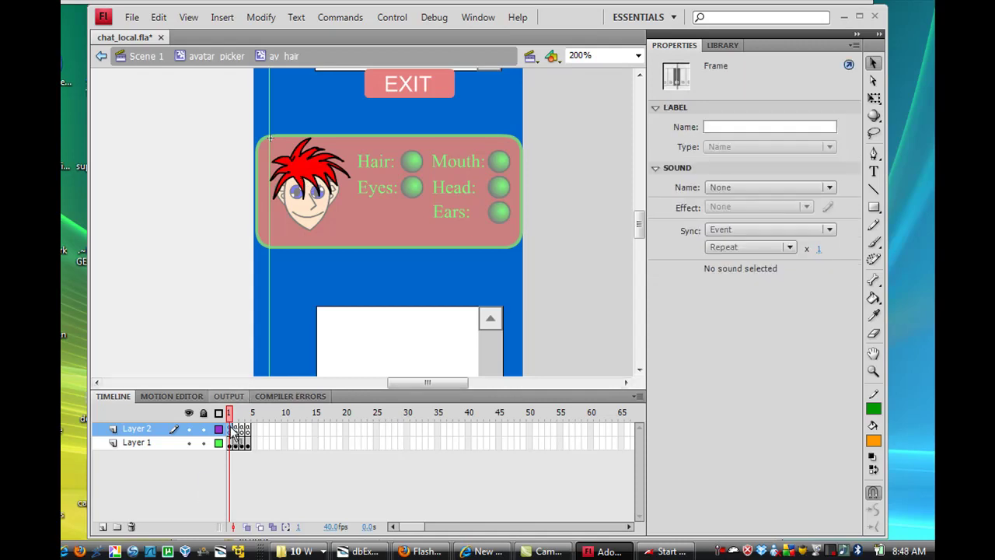
pyautogui.moveTo(233, 433)
pyautogui.mouseDown()
pyautogui.moveTo(245, 432)
pyautogui.moveTo(244, 414)
pyautogui.moveTo(229, 413)
pyautogui.mouseUp()
pyautogui.click(208, 58)
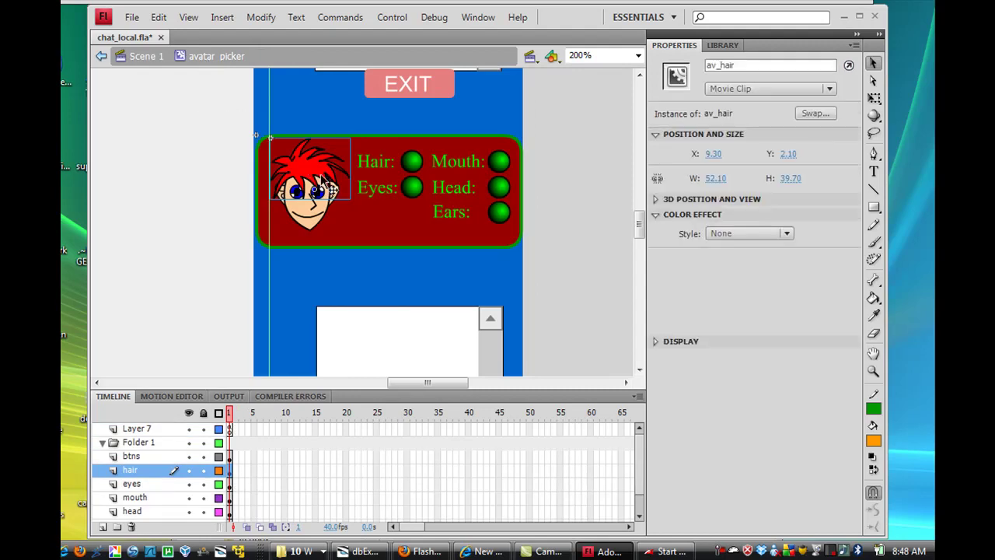
pyautogui.click(304, 220)
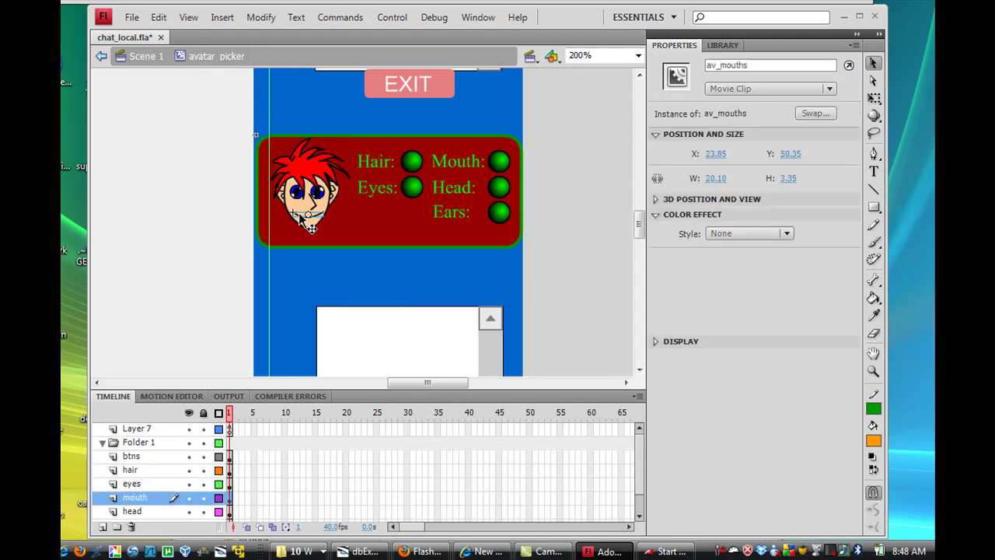
pyautogui.doubleClick(300, 215)
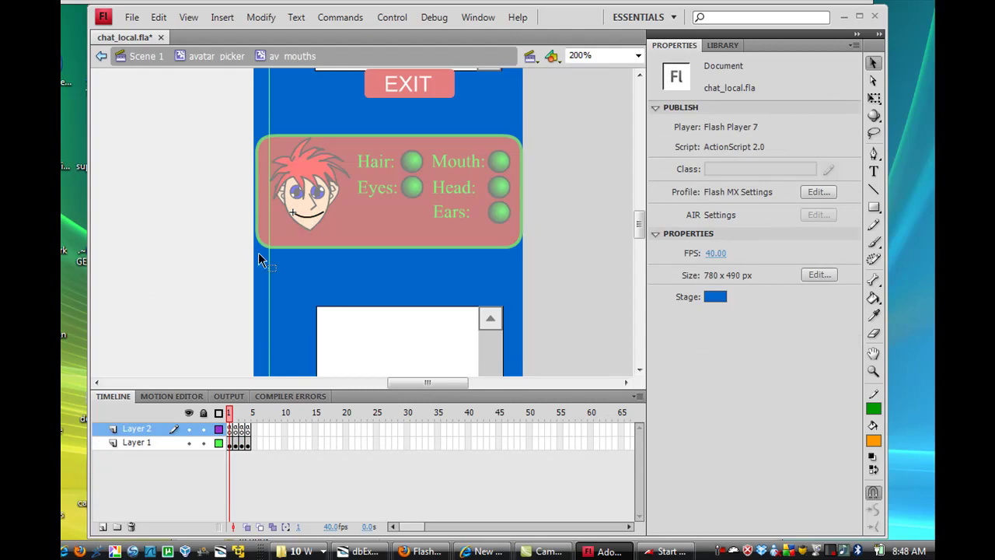
pyautogui.click(244, 412)
pyautogui.moveTo(243, 412); pyautogui.dragTo(229, 410)
pyautogui.click(212, 56)
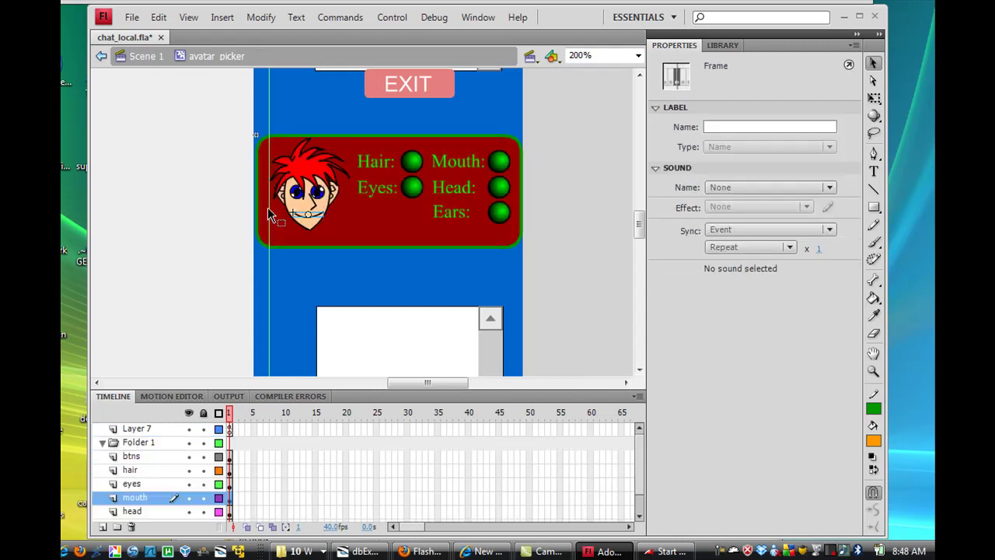
pyautogui.click(316, 216)
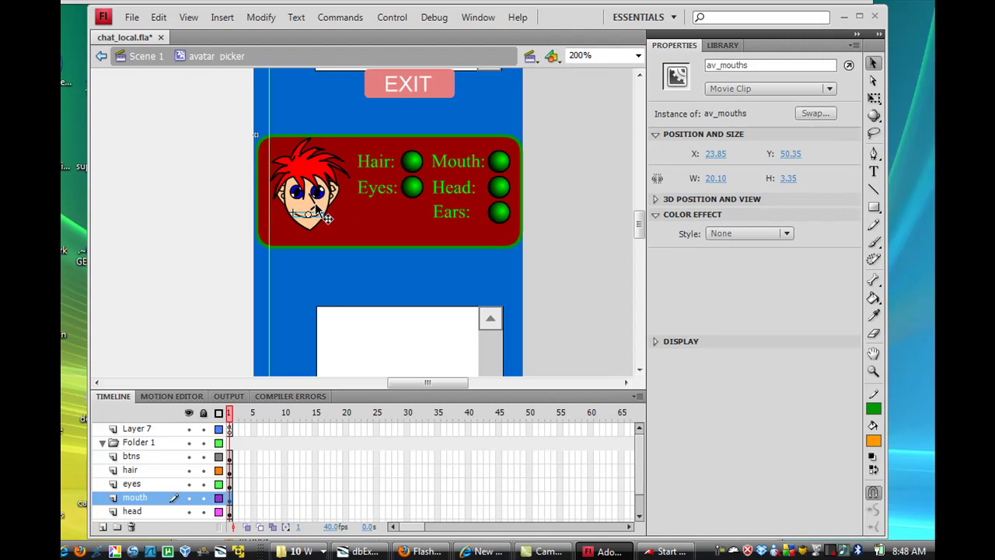
pyautogui.click(314, 192)
pyautogui.click(339, 197)
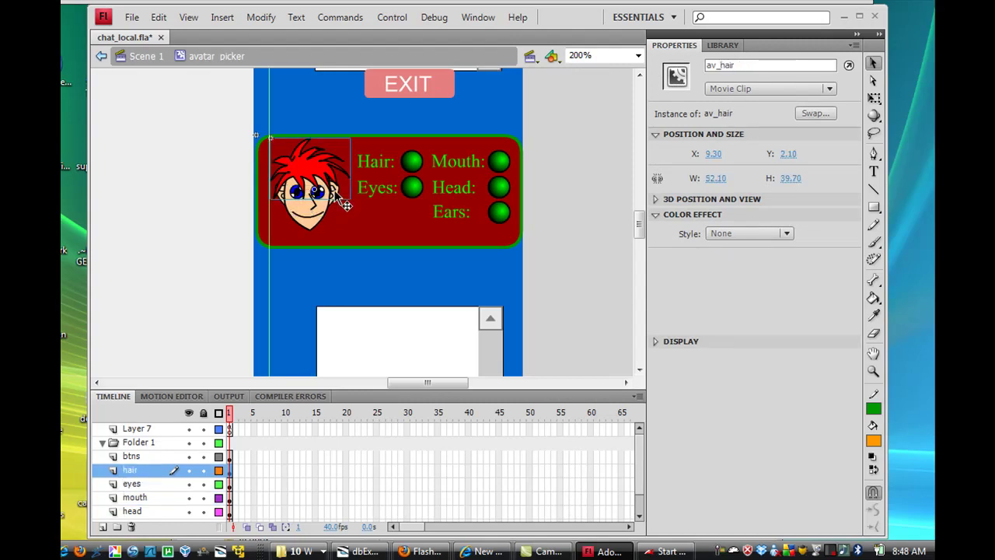
pyautogui.click(327, 207)
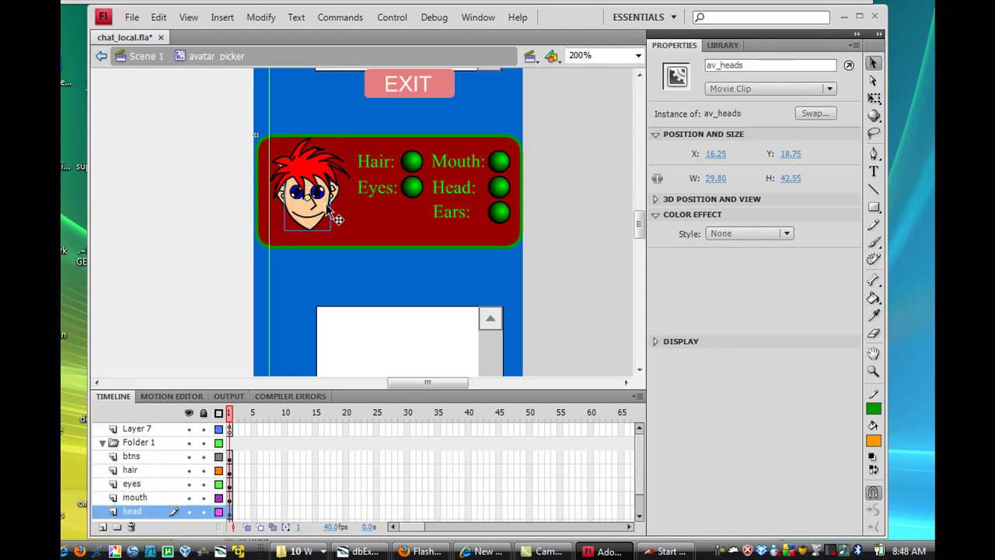
# Check instance names of the Eyes, Hair, Mouth, Head and Ears buttons, then select Layer 7's script frame
pyautogui.click(413, 186)
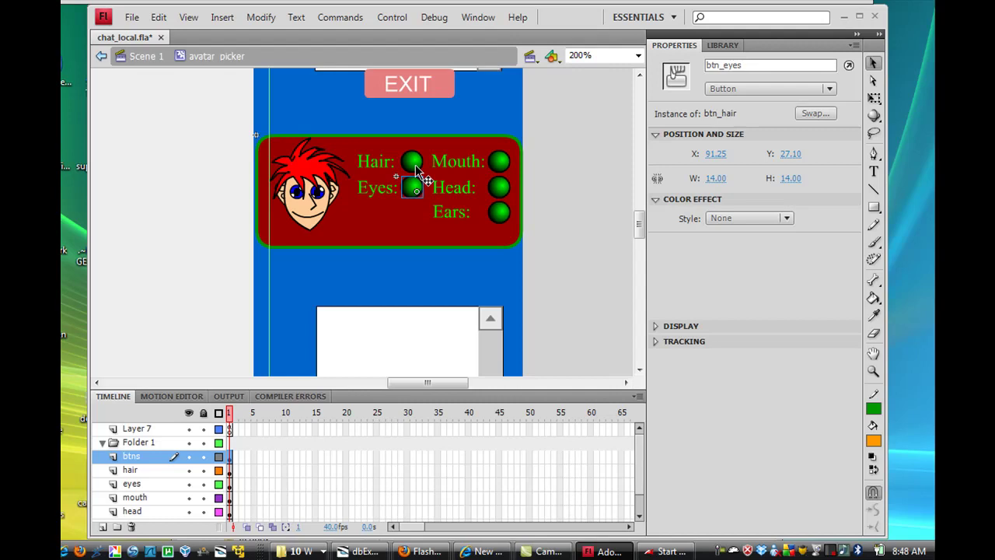
pyautogui.click(415, 164)
pyautogui.click(490, 161)
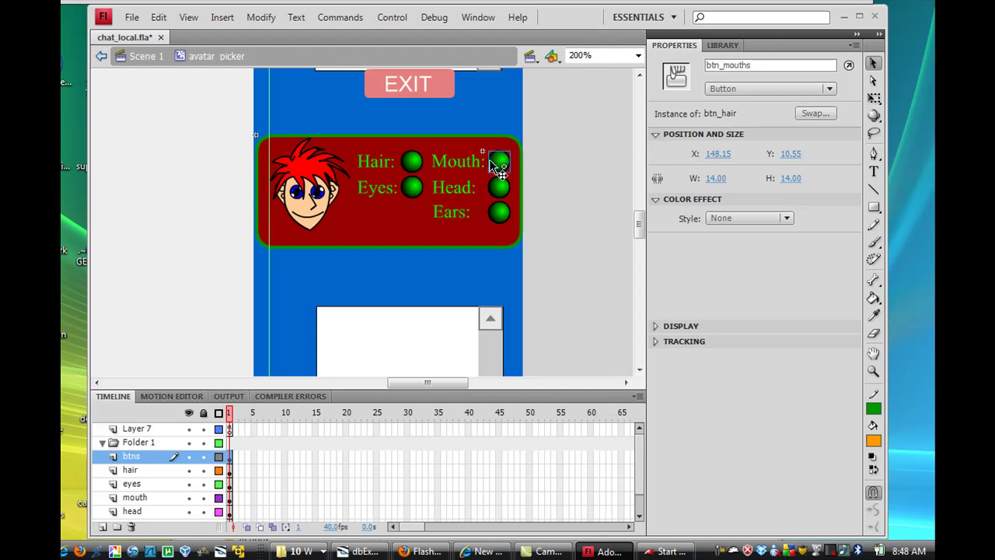
pyautogui.click(500, 185)
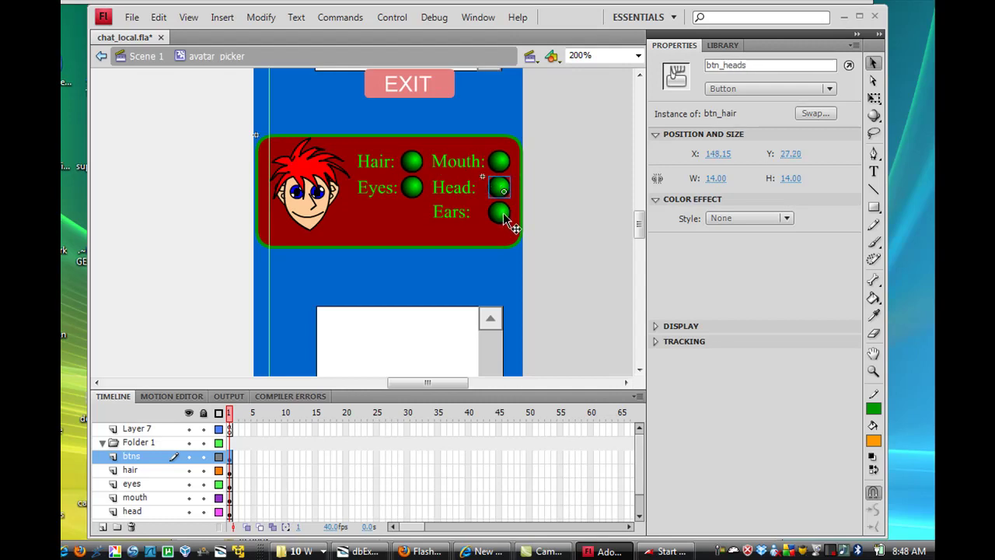
pyautogui.click(503, 217)
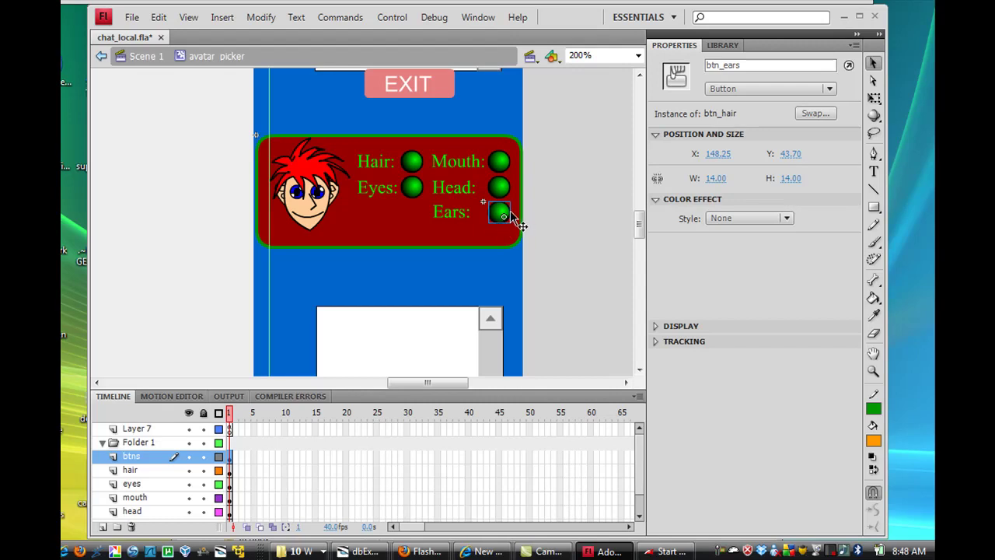
pyautogui.click(229, 429)
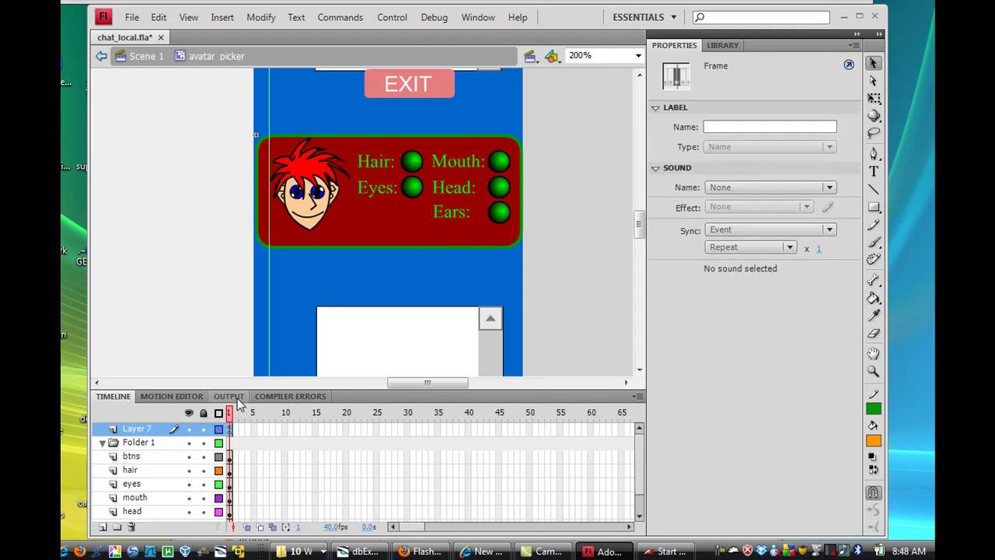
# Show Layer 7's frame script in a floating Actions panel and scroll through its onPress handlers
pyautogui.press('F9')
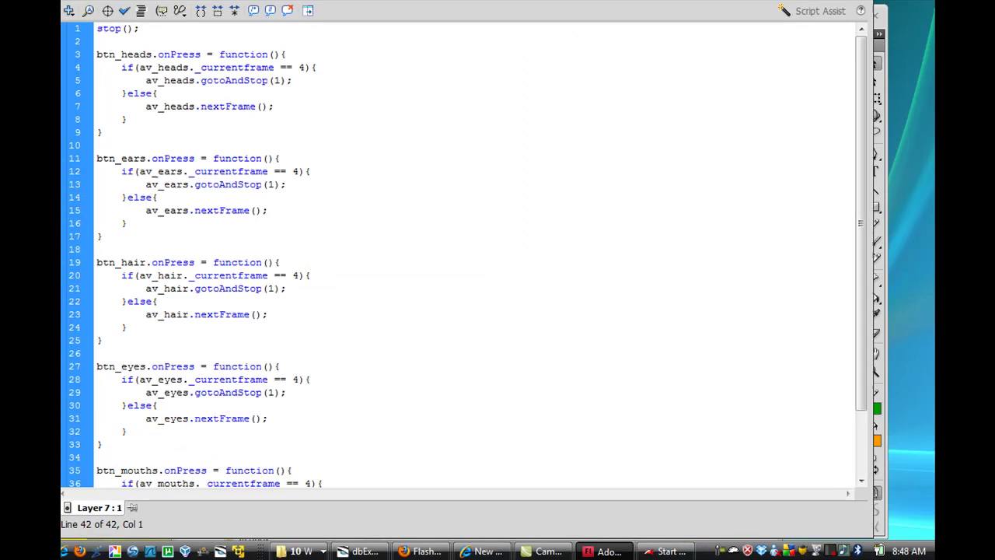
pyautogui.moveTo(305, 1); pyautogui.dragTo(349, 17)
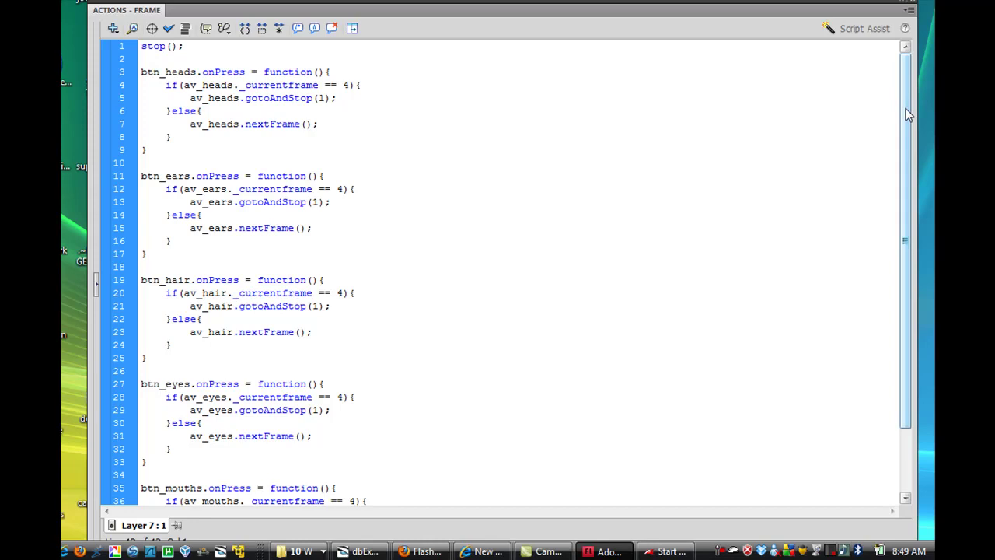
pyautogui.moveTo(906, 108); pyautogui.dragTo(899, 273)
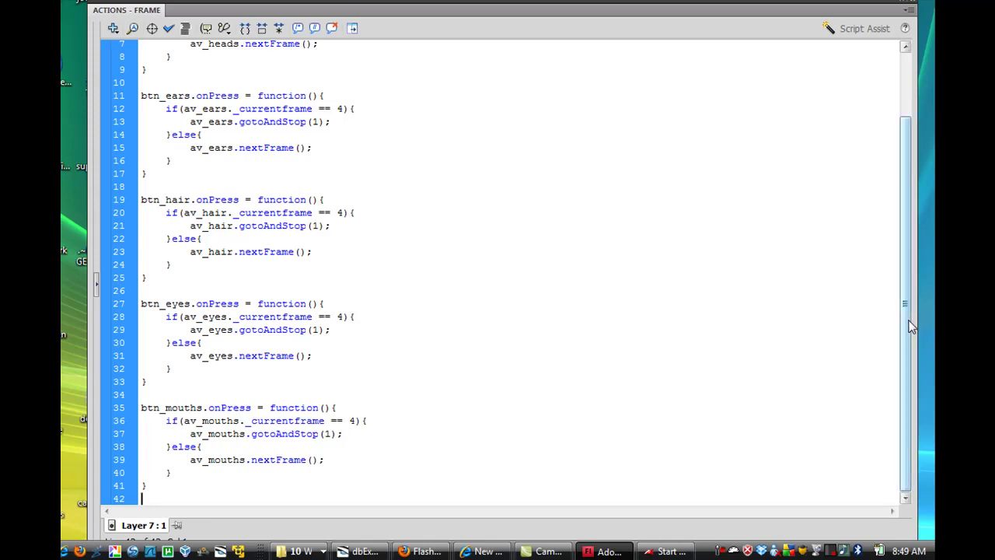
pyautogui.moveTo(910, 320); pyautogui.dragTo(898, 195)
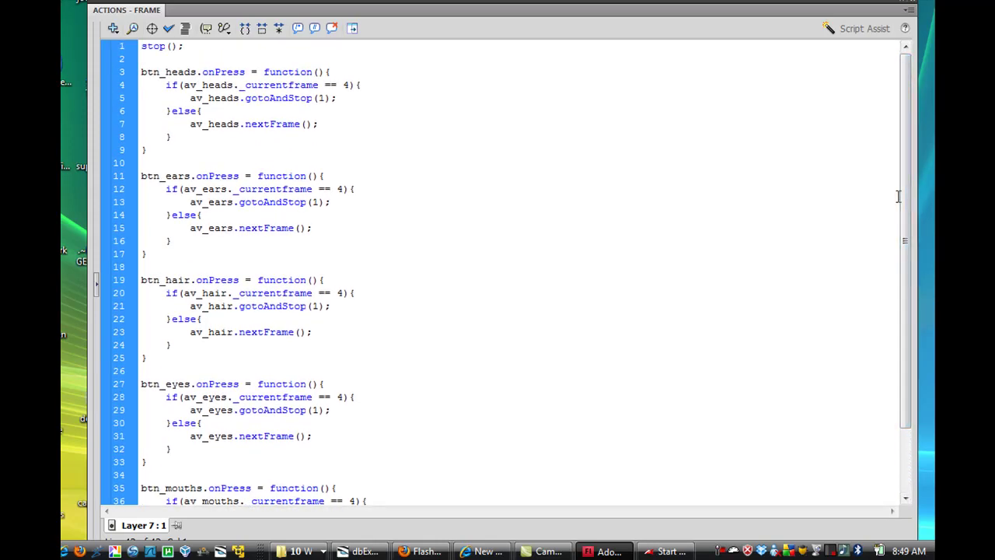
# Collapse the Actions panel and dock it along the top
pyautogui.click(373, 10)
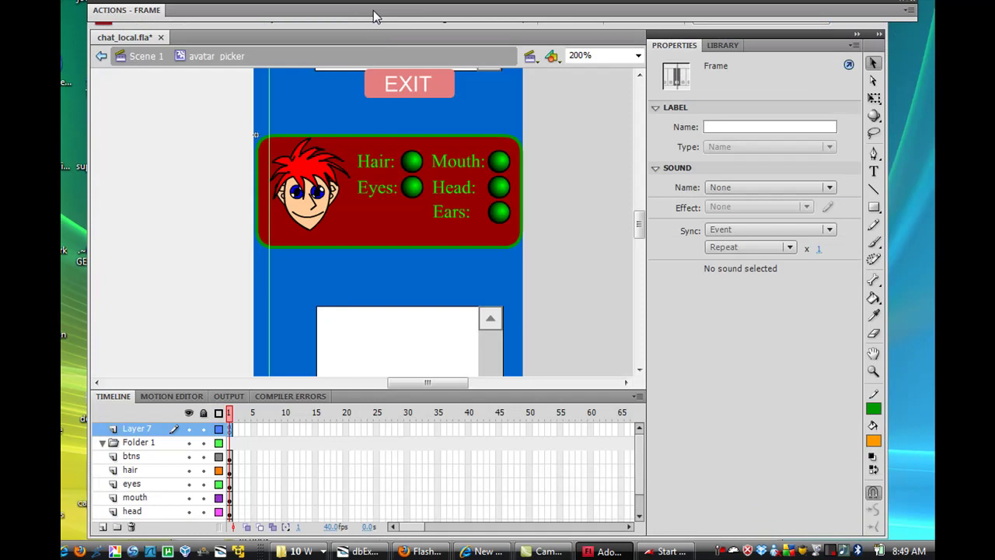
pyautogui.moveTo(373, 10); pyautogui.dragTo(370, 8)
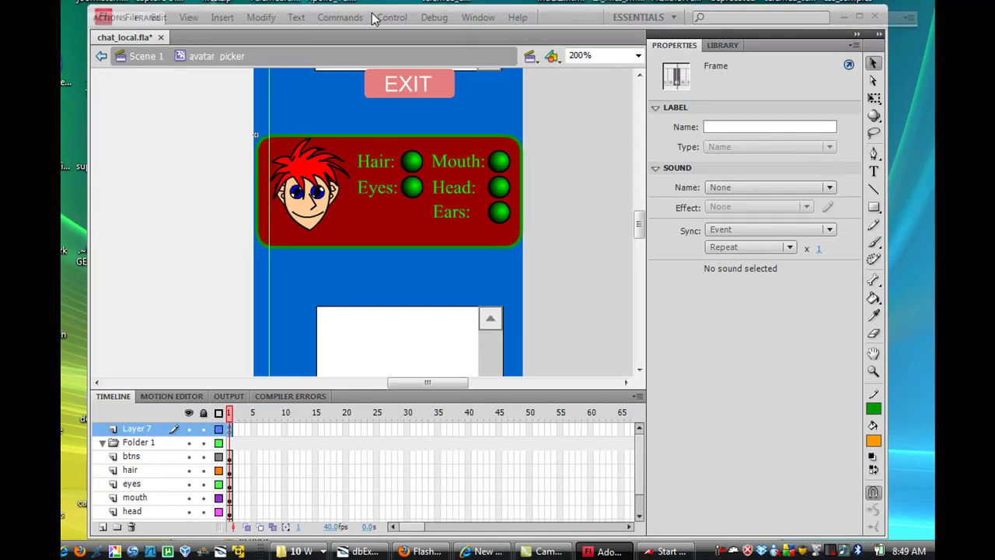
pyautogui.moveTo(371, 8); pyautogui.dragTo(369, 13)
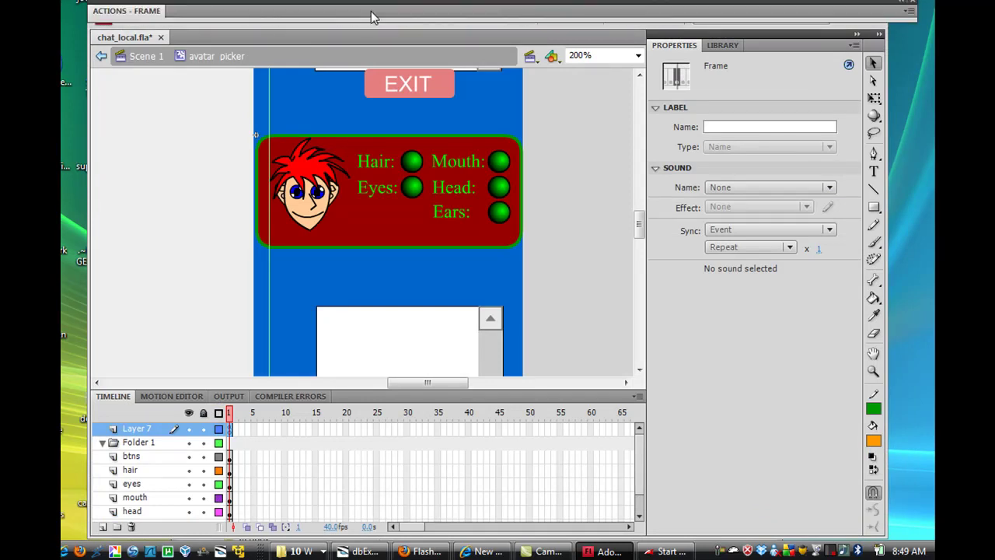
# Return to Scene 1 and select the av_picker_save SAVE button to view its properties
pyautogui.click(141, 59)
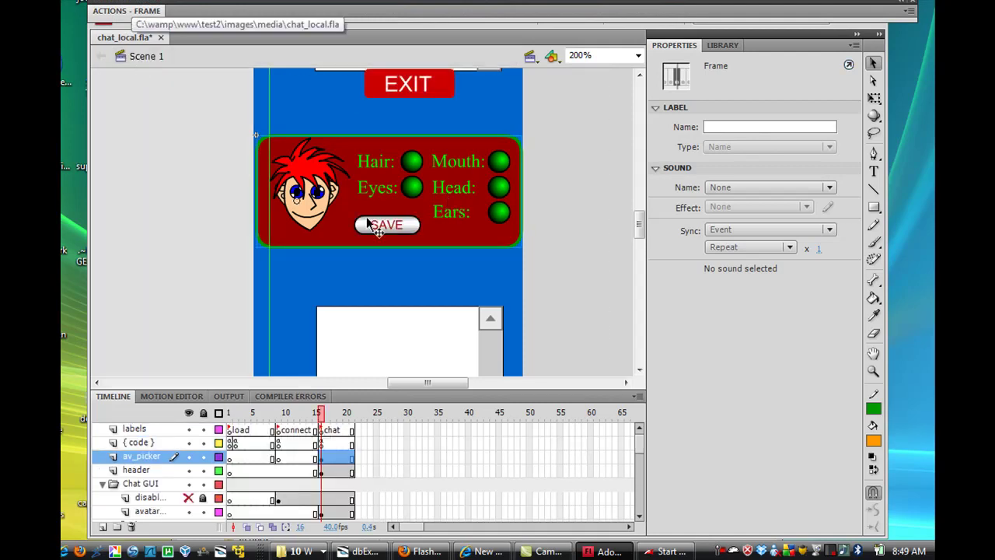
pyautogui.click(406, 225)
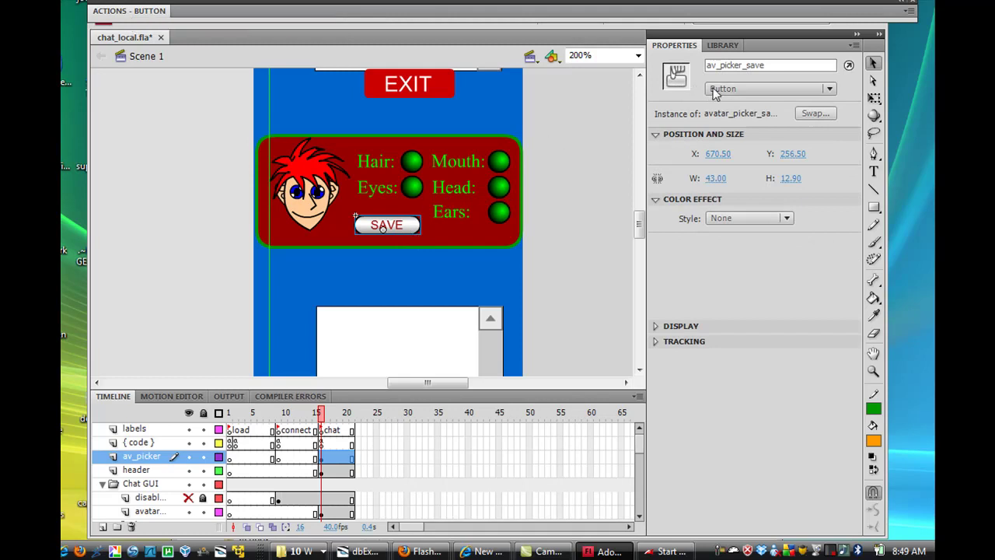
pyautogui.click(547, 250)
pyautogui.click(455, 233)
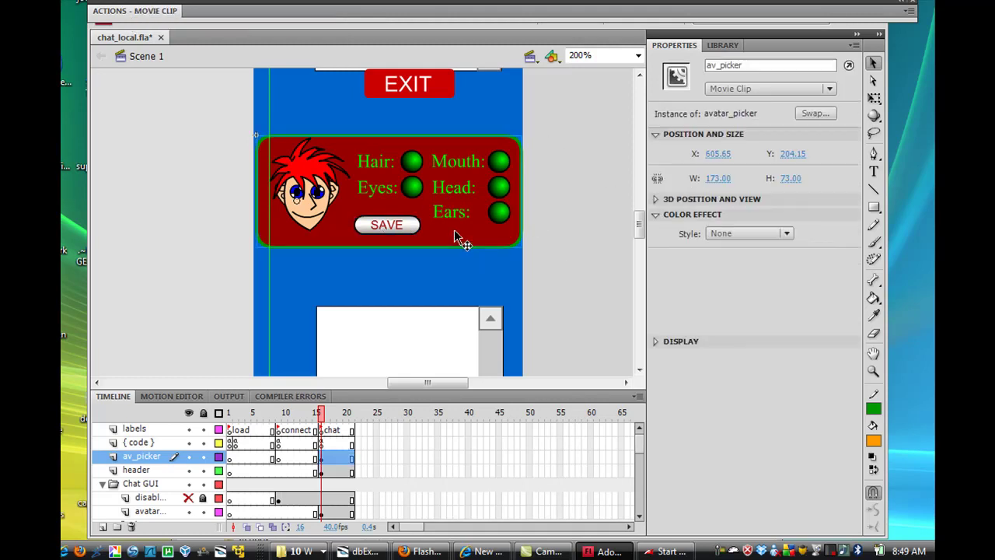
pyautogui.click(406, 223)
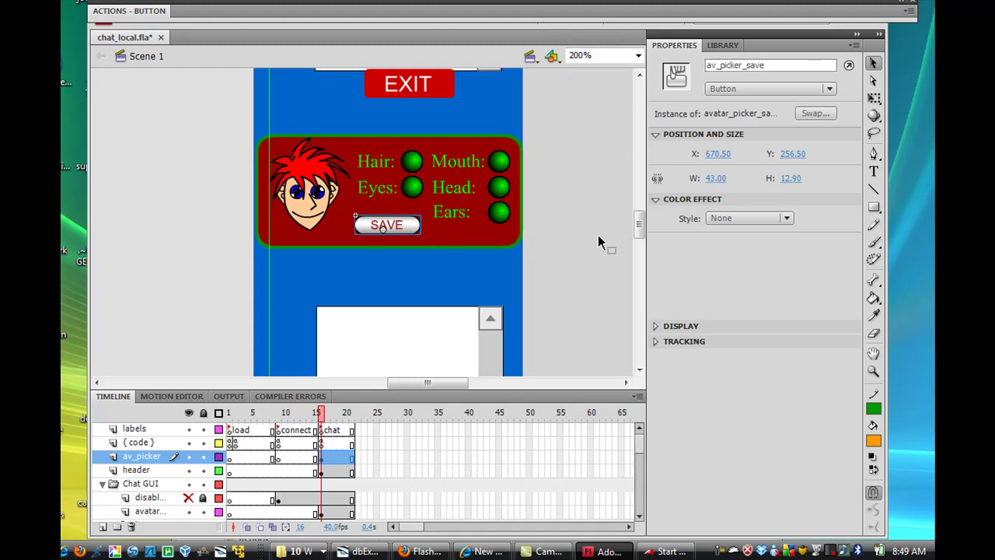
pyautogui.click(600, 238)
pyautogui.click(411, 223)
# Scroll the Library symbol list and preview the avatar symbol in _GUI/_Avatars
pyautogui.click(723, 45)
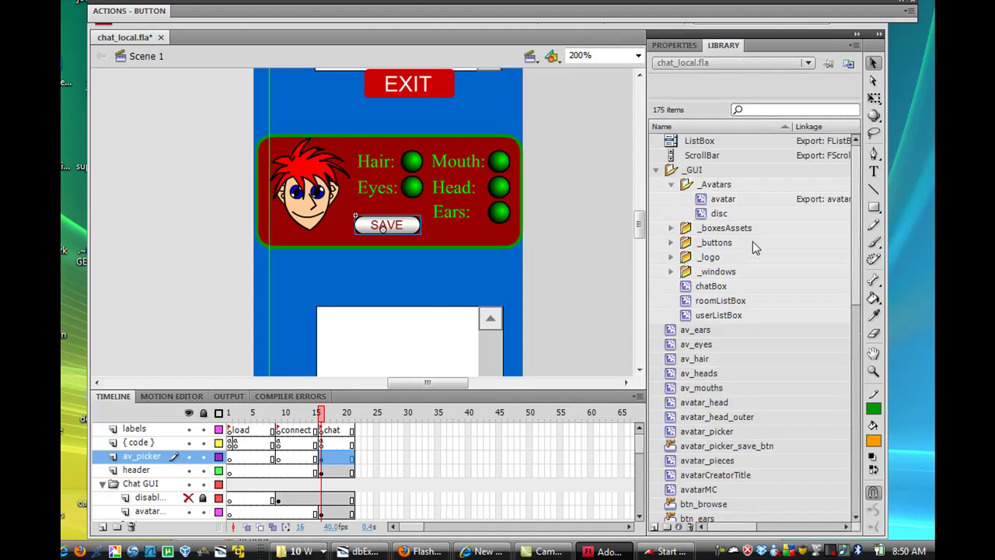
pyautogui.scroll(-2, 853, 280)
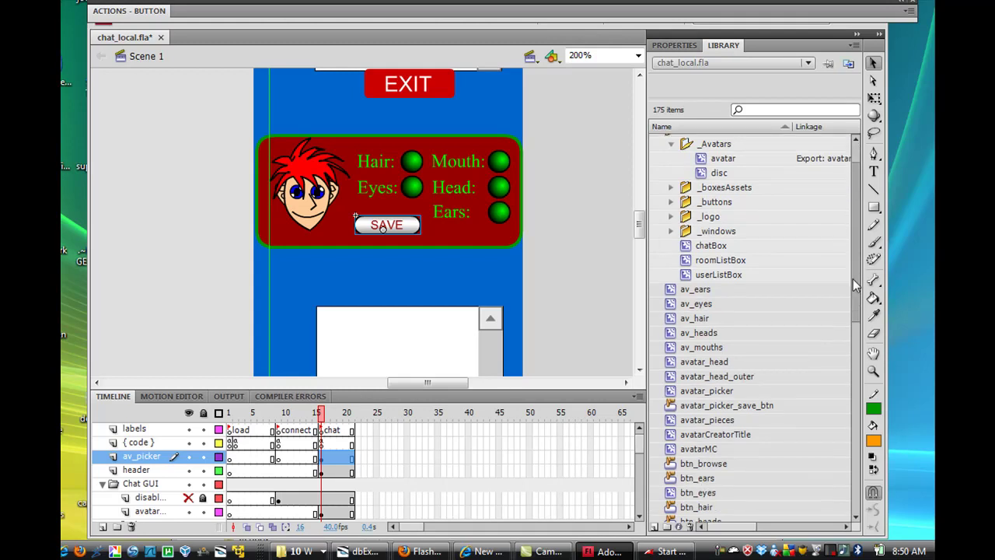
pyautogui.scroll(-2, 847, 336)
pyautogui.scroll(1, 849, 311)
pyautogui.scroll(-2, 846, 342)
pyautogui.scroll(-1, 840, 401)
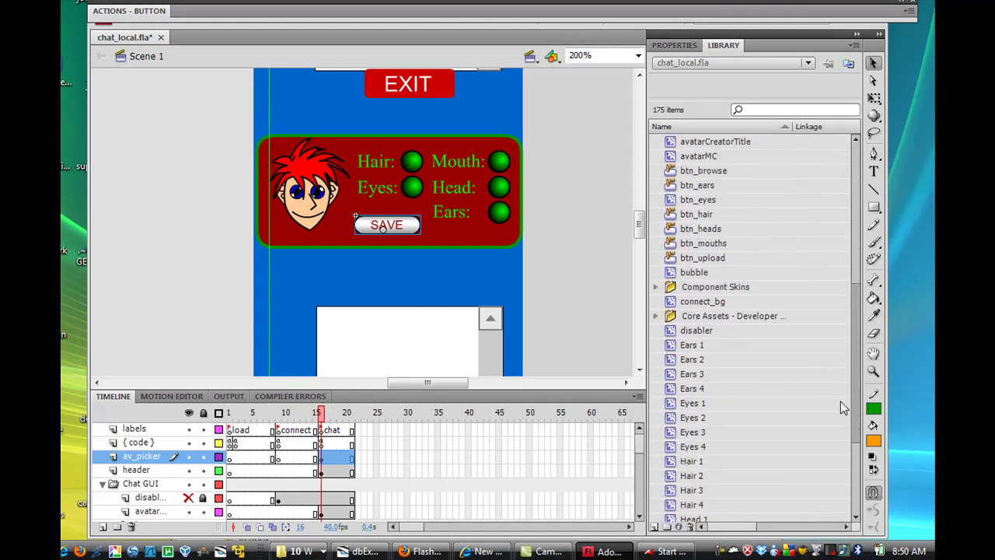
pyautogui.scroll(-2, 835, 436)
pyautogui.scroll(-1, 827, 463)
pyautogui.scroll(4, 839, 396)
pyautogui.scroll(1, 839, 395)
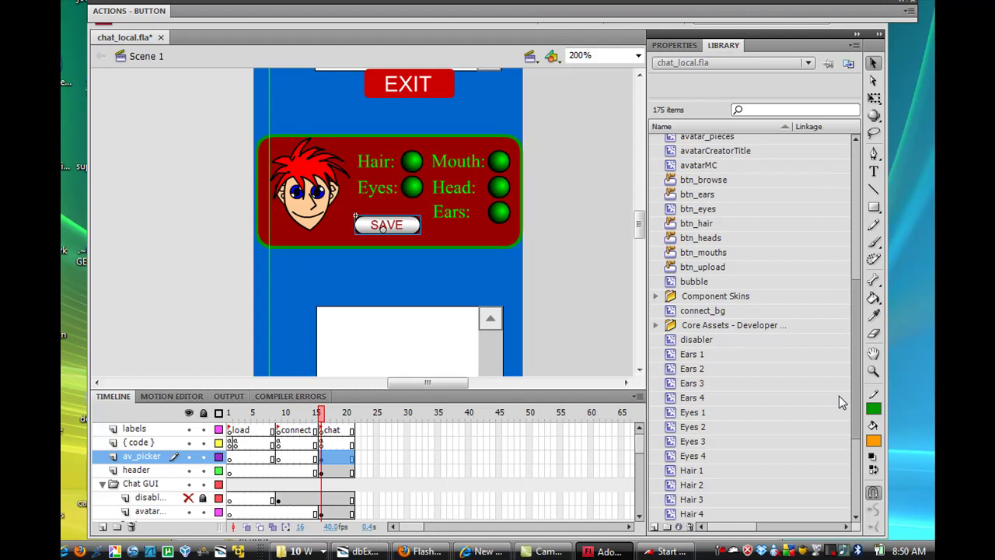
pyautogui.scroll(1, 839, 393)
pyautogui.scroll(2, 840, 393)
pyautogui.scroll(2, 843, 363)
pyautogui.scroll(1, 847, 332)
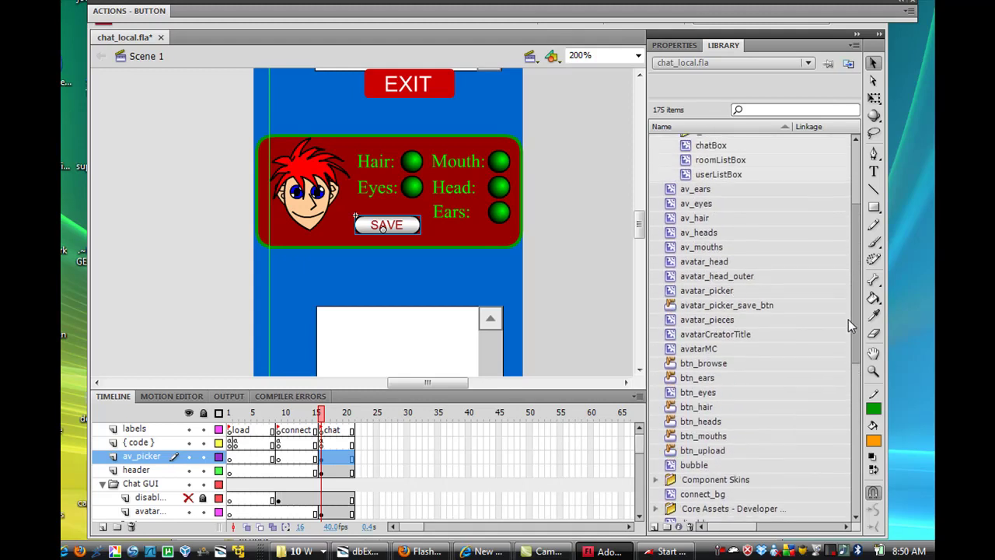
pyautogui.scroll(1, 848, 319)
pyautogui.scroll(1, 852, 295)
pyautogui.scroll(2, 854, 273)
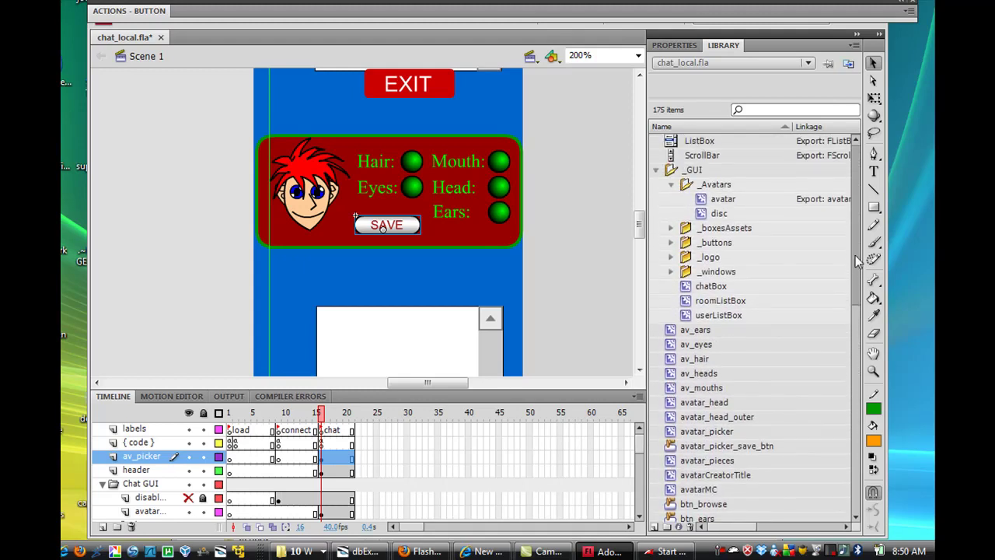
pyautogui.click(702, 200)
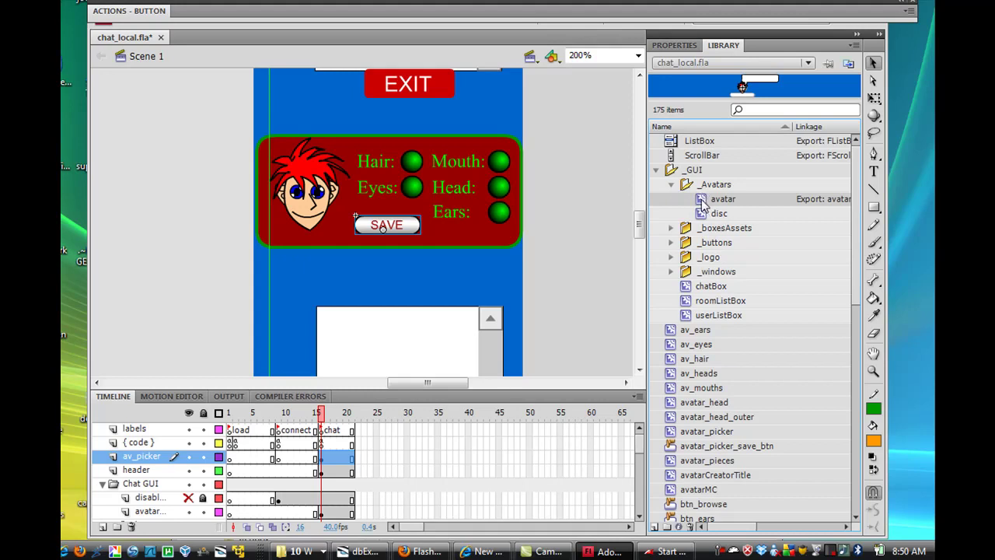
# Open the avatar symbol for editing and zoom to 200% around its face
pyautogui.doubleClick(703, 202)
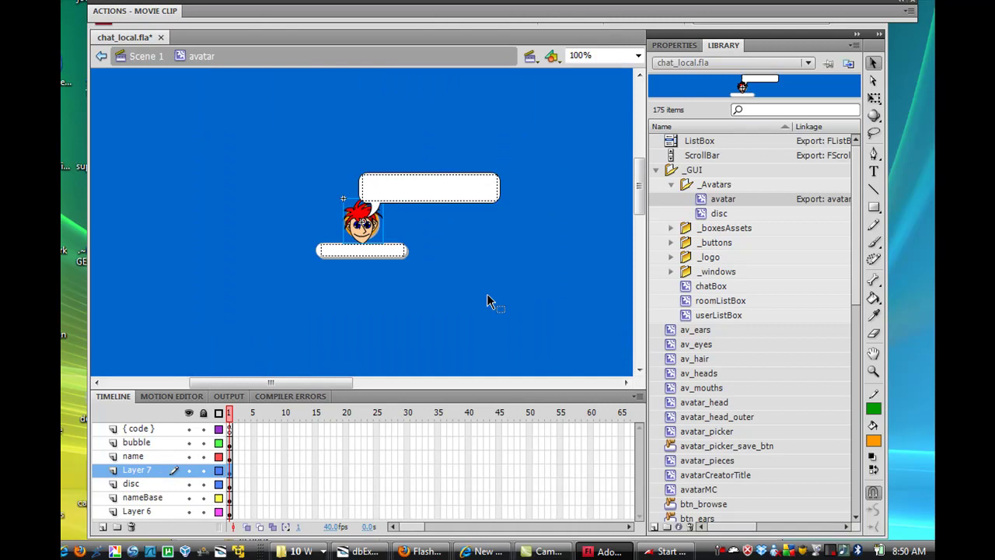
pyautogui.click(874, 373)
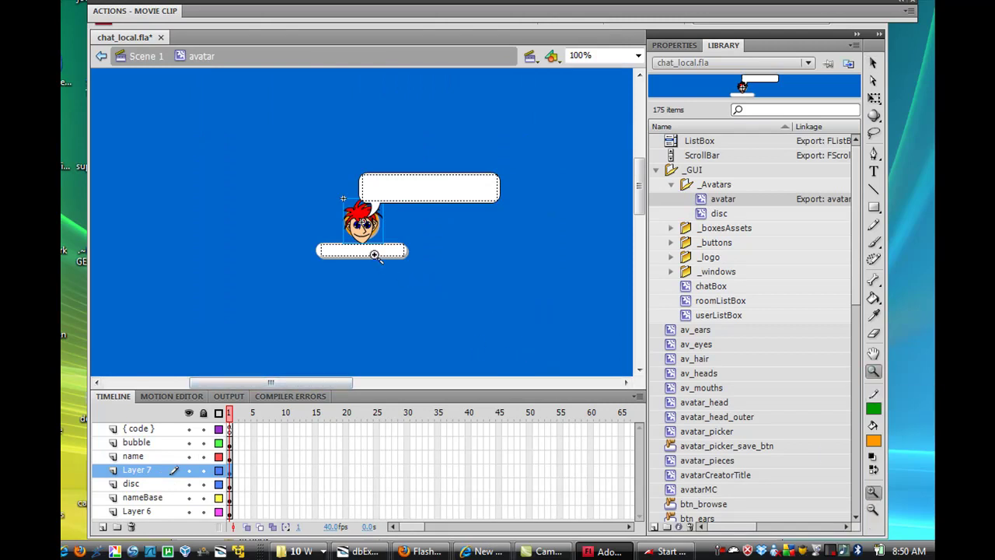
pyautogui.click(363, 230)
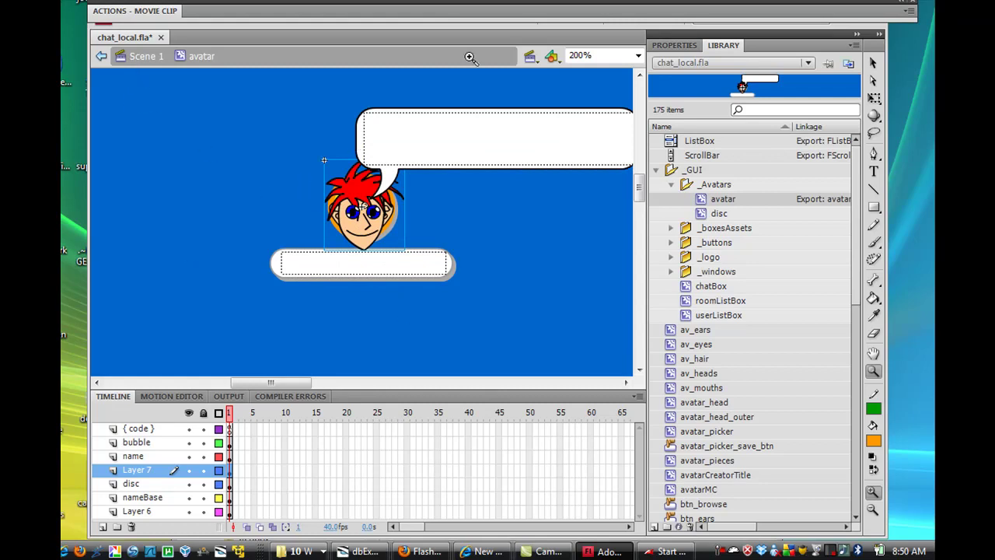
# Select the av_pieces instance on the face and show its properties
pyautogui.click(873, 63)
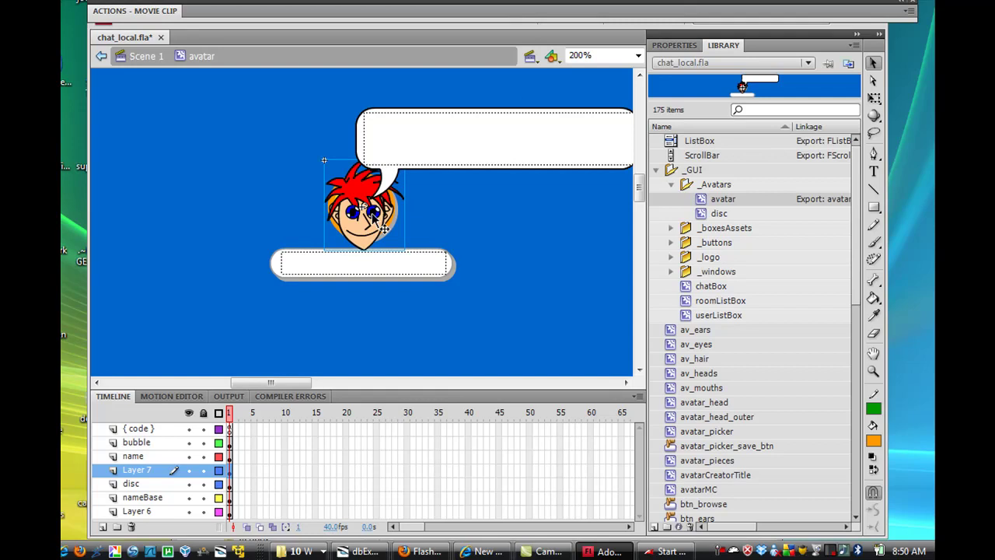
pyautogui.click(673, 47)
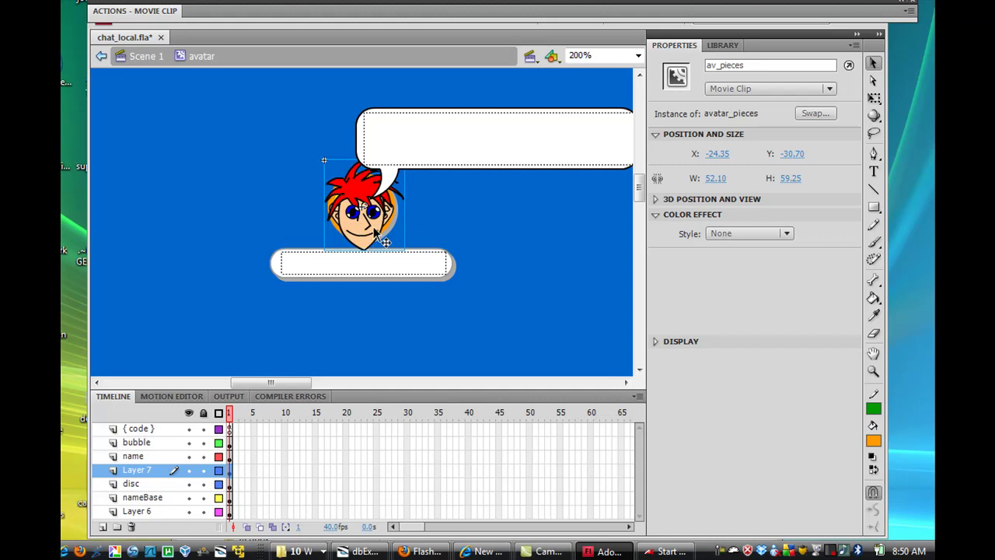
pyautogui.click(490, 230)
pyautogui.click(356, 232)
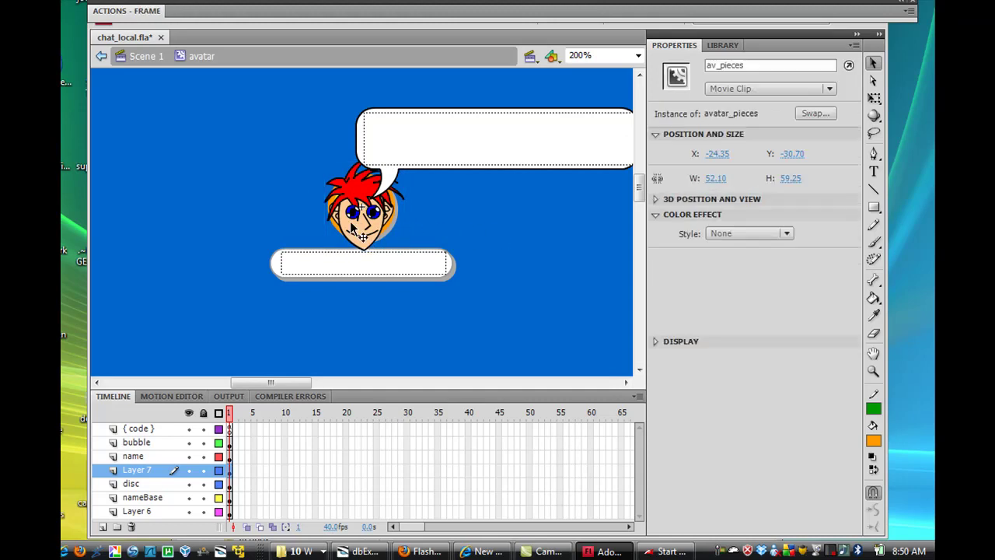
# Inside avatar_pieces, select the hair, mouth, head, eyes and ears pieces to inspect each
pyautogui.doubleClick(355, 230)
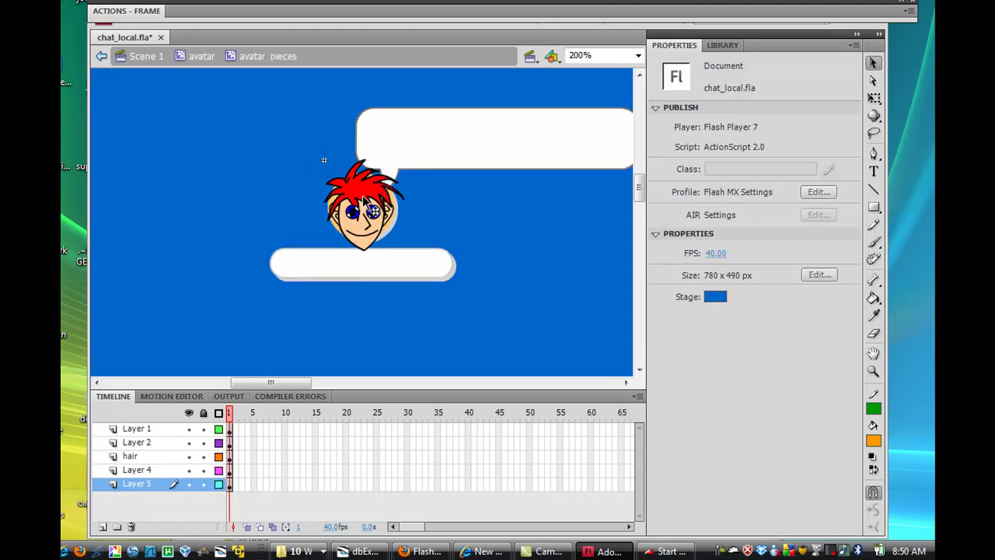
pyautogui.click(363, 195)
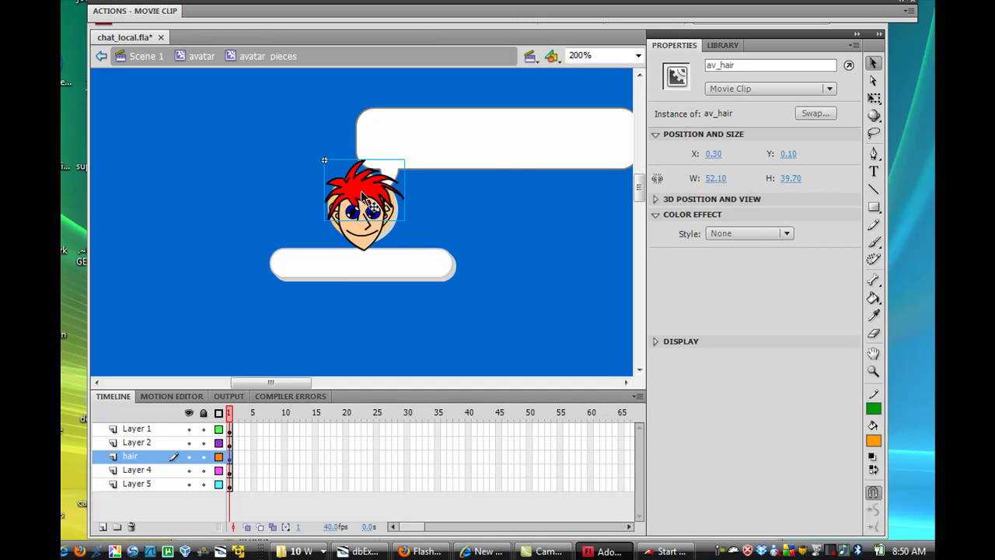
pyautogui.click(360, 235)
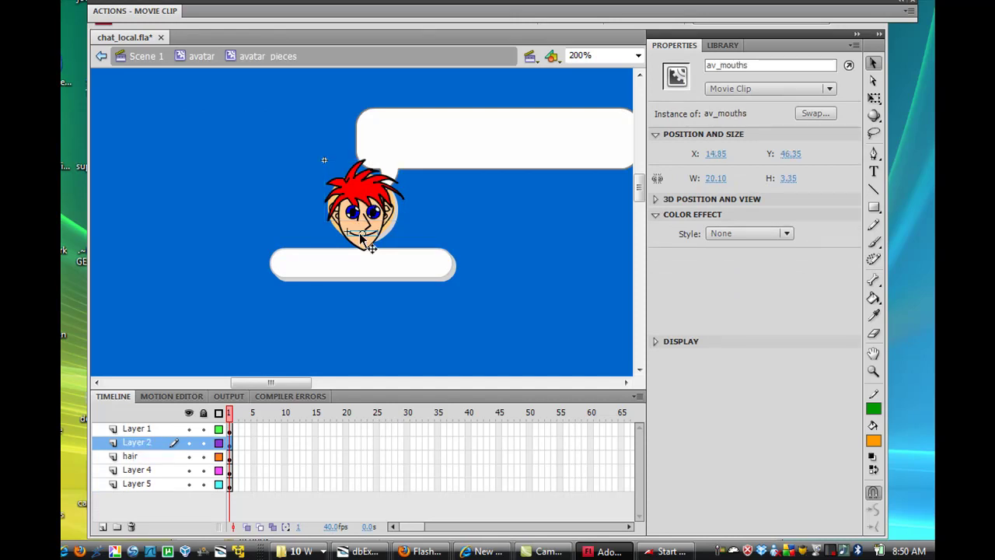
pyautogui.click(367, 225)
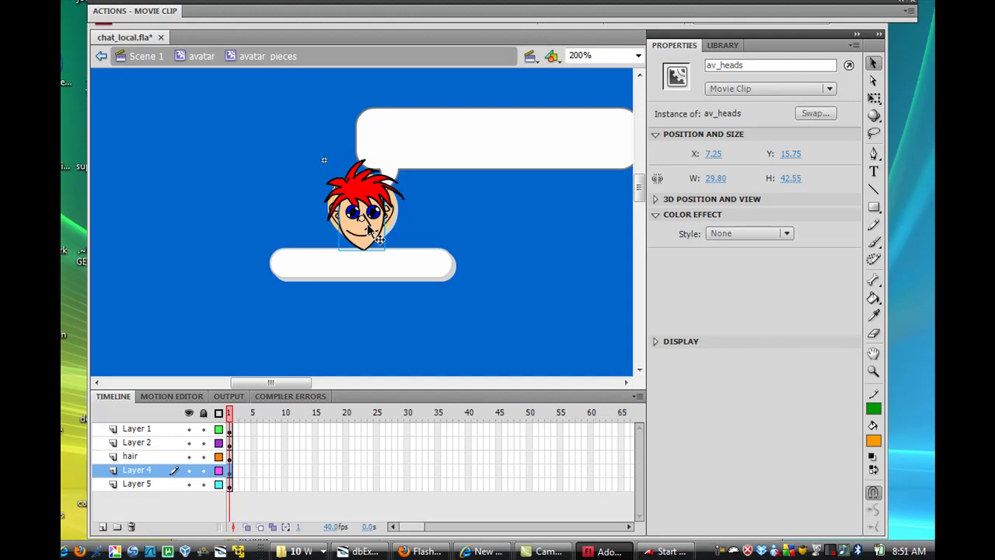
pyautogui.click(377, 220)
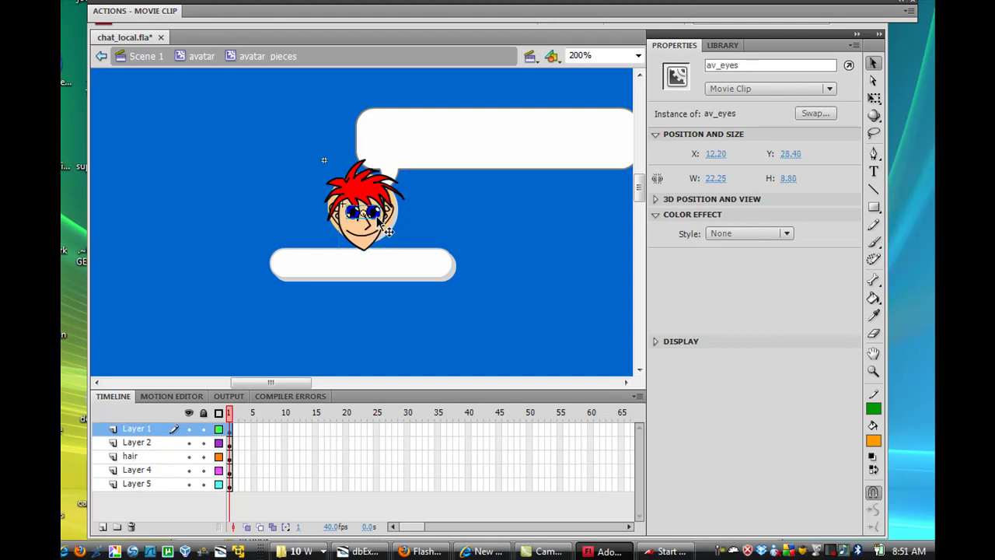
pyautogui.click(365, 242)
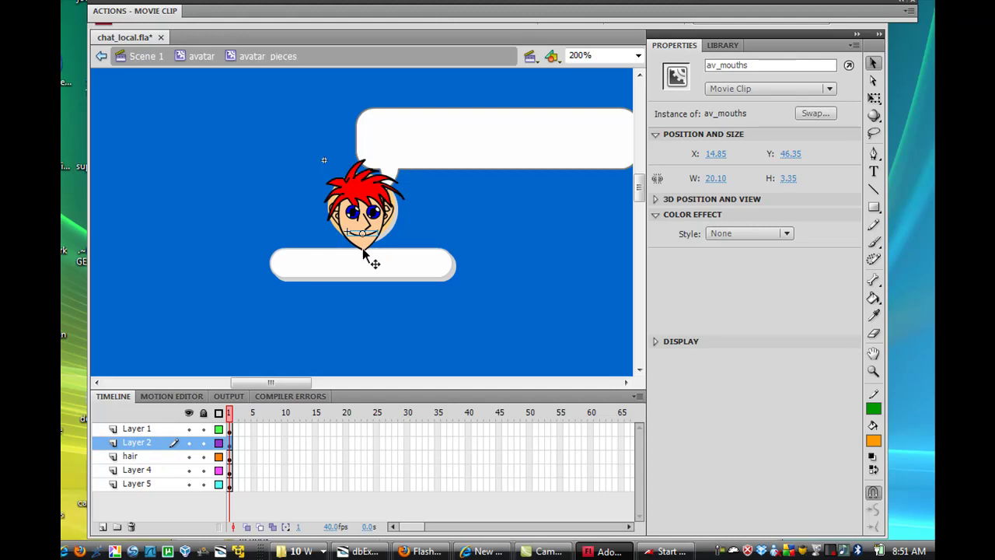
pyautogui.click(364, 250)
pyautogui.click(360, 195)
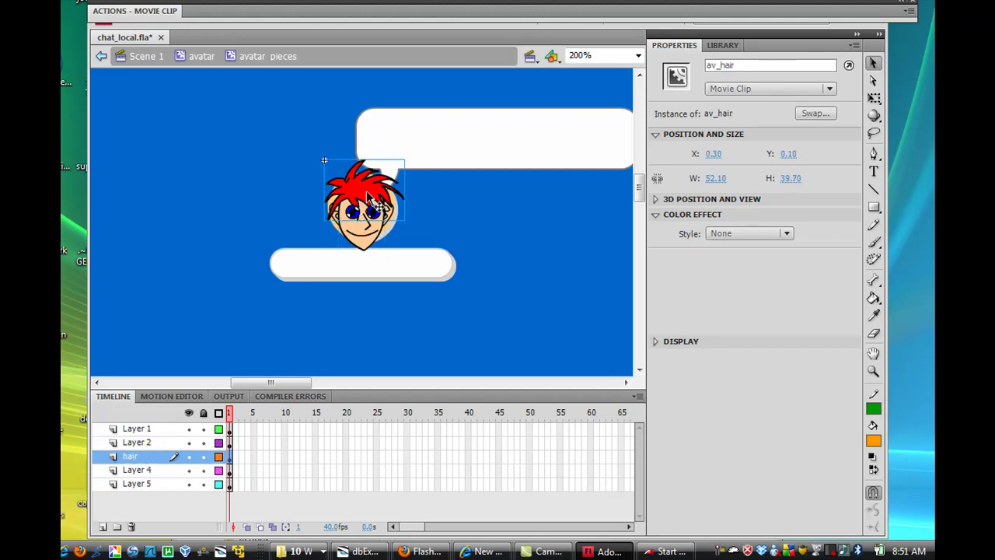
pyautogui.click(386, 227)
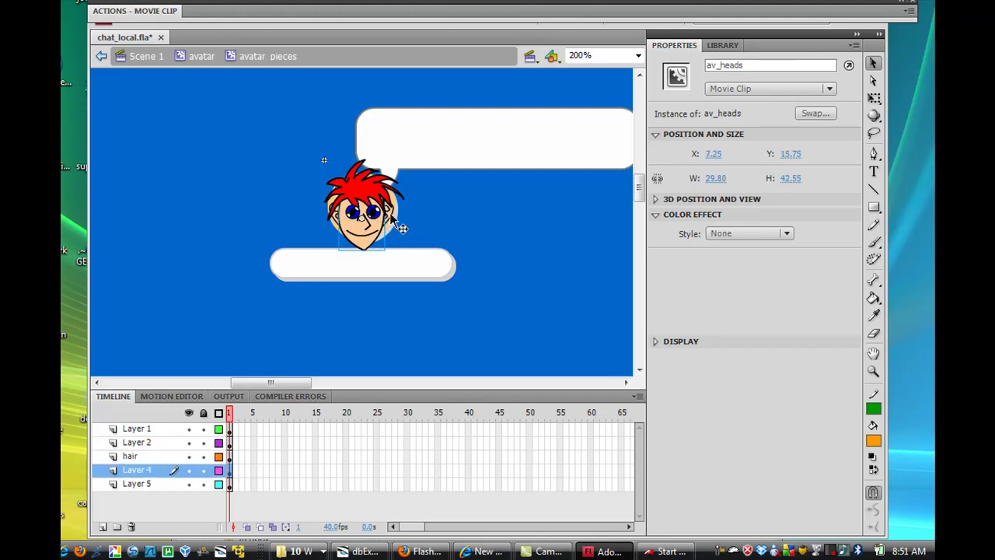
pyautogui.click(391, 219)
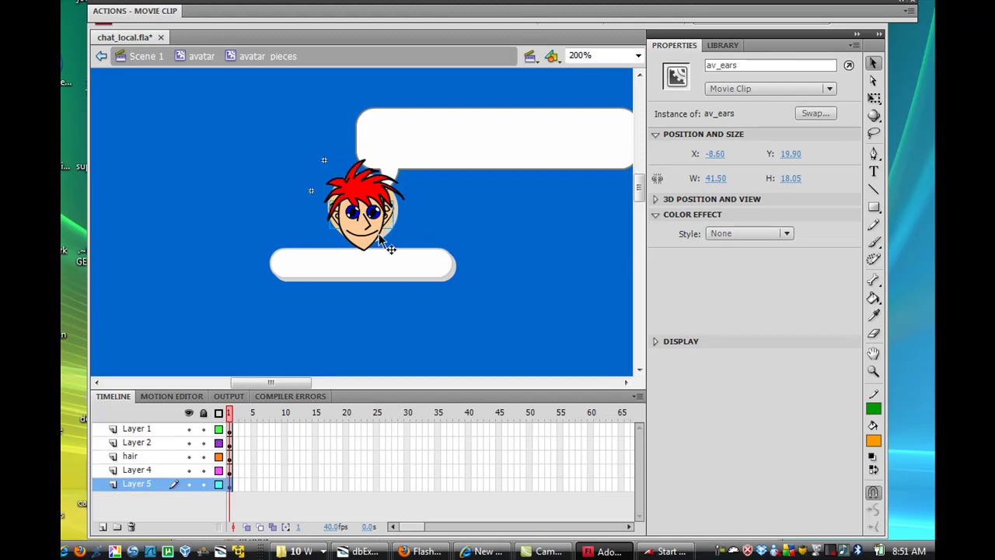
# Open the av_hair clip and scrub its frames to preview the alternate hairstyles
pyautogui.click(359, 188)
pyautogui.doubleClick(360, 190)
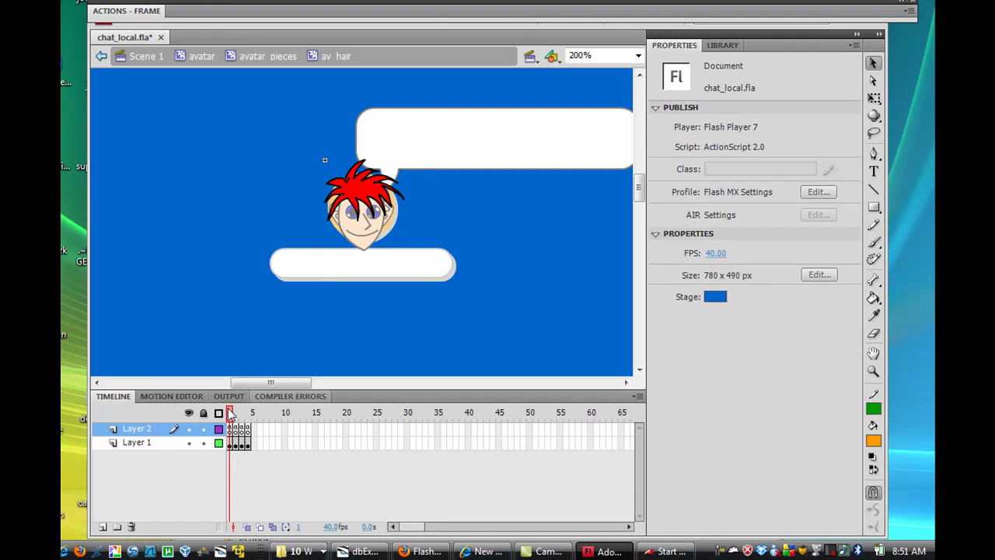
pyautogui.moveTo(230, 412); pyautogui.dragTo(248, 415)
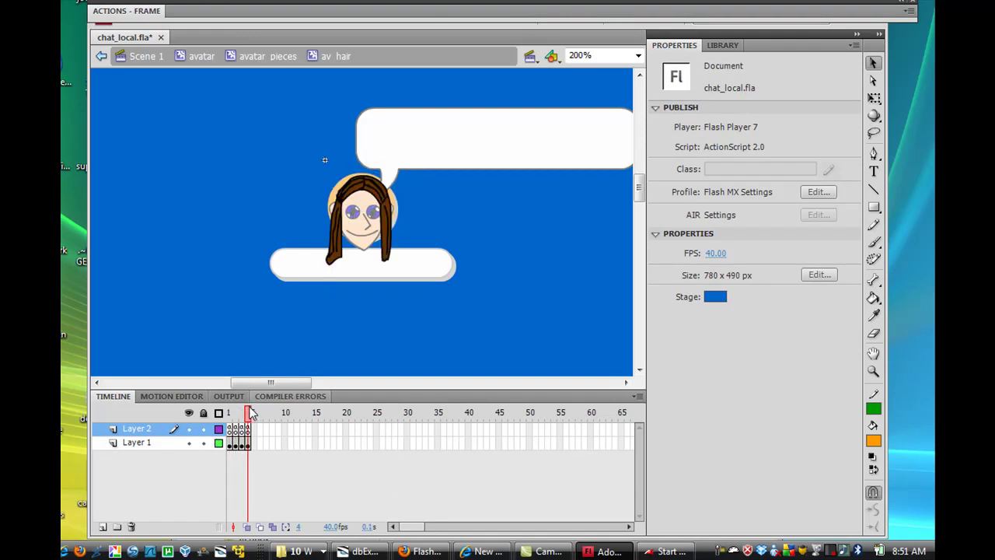
# Return to the avatar clip and select the av_pieces clip
pyautogui.click(201, 56)
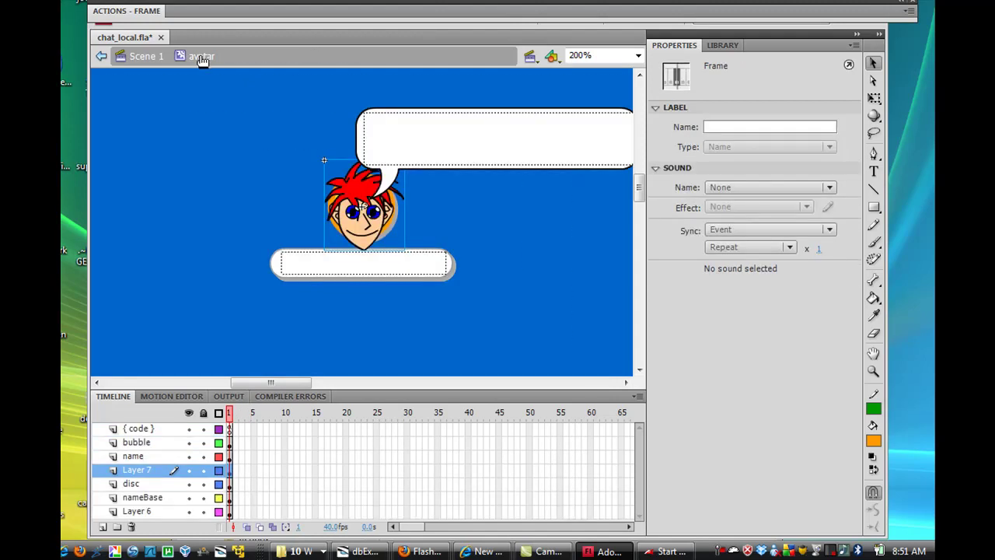
pyautogui.click(404, 297)
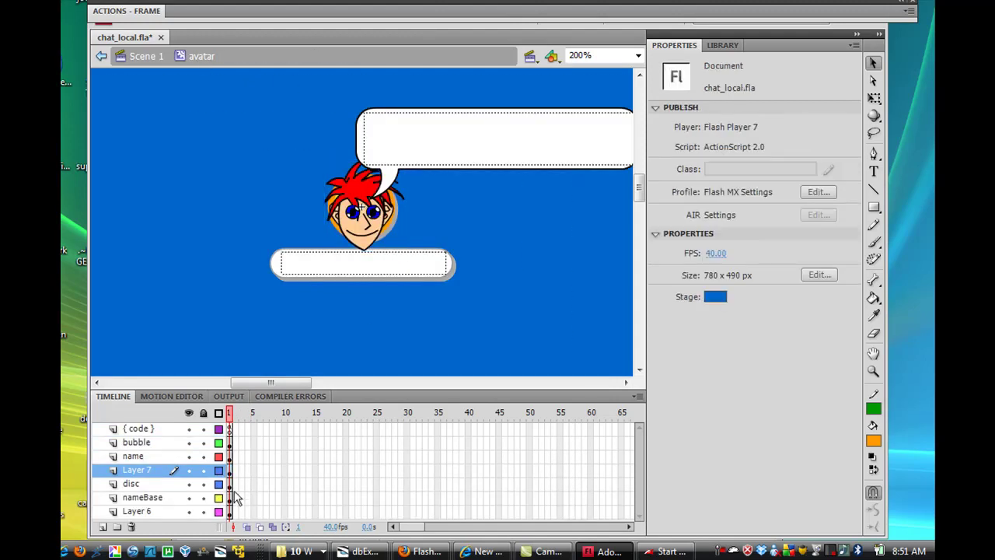
pyautogui.click(350, 199)
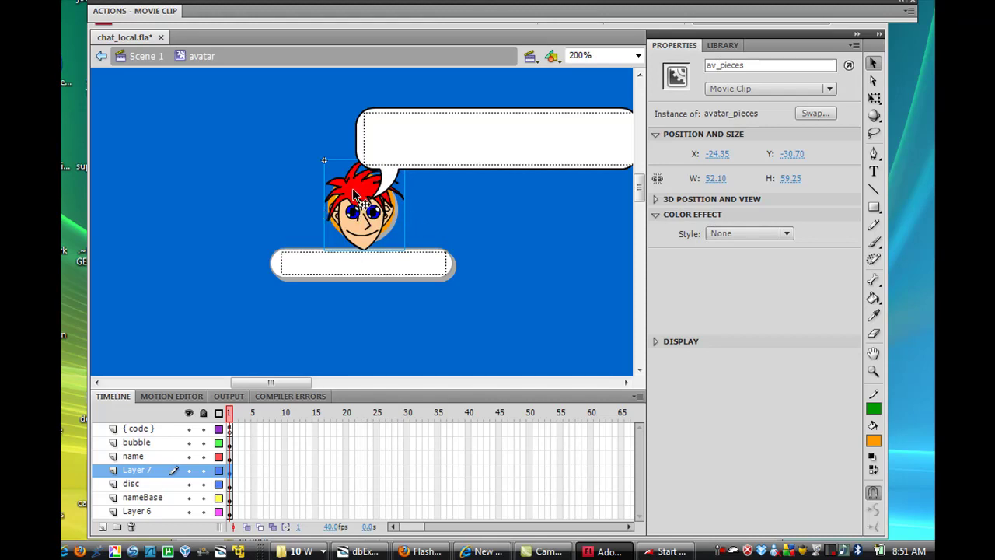
pyautogui.click(272, 181)
pyautogui.click(358, 192)
# Hide Layer 7 and select the exposed yellow disc instance
pyautogui.click(188, 471)
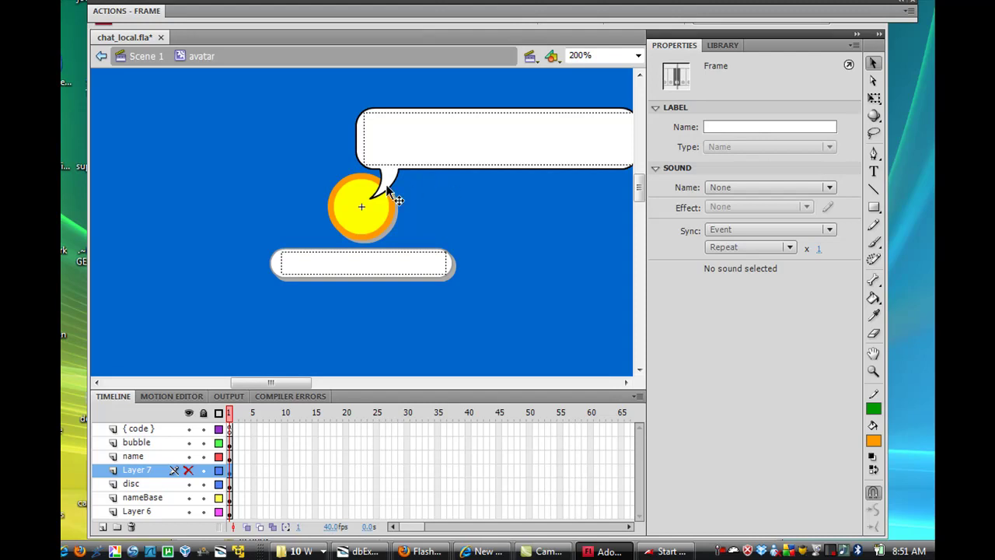
pyautogui.click(372, 214)
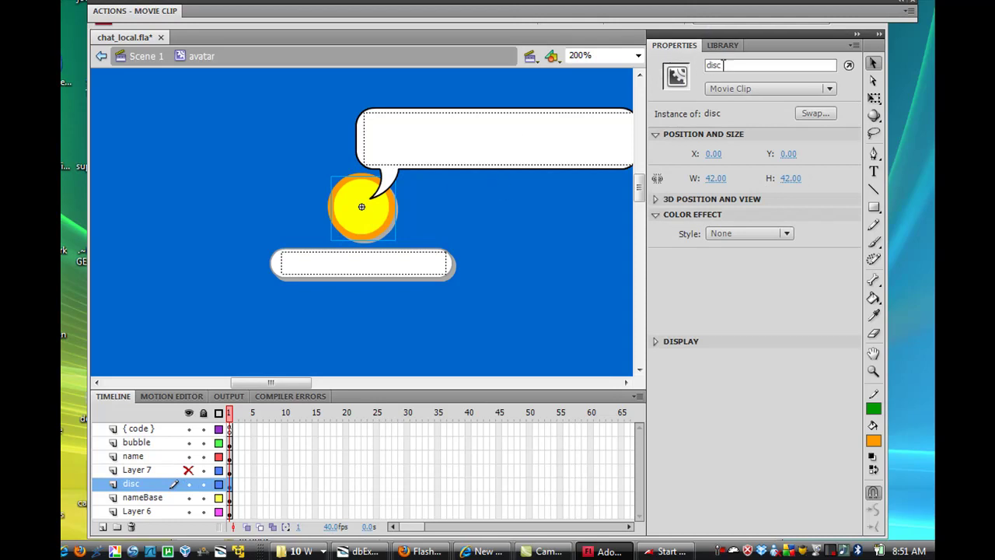
pyautogui.click(479, 230)
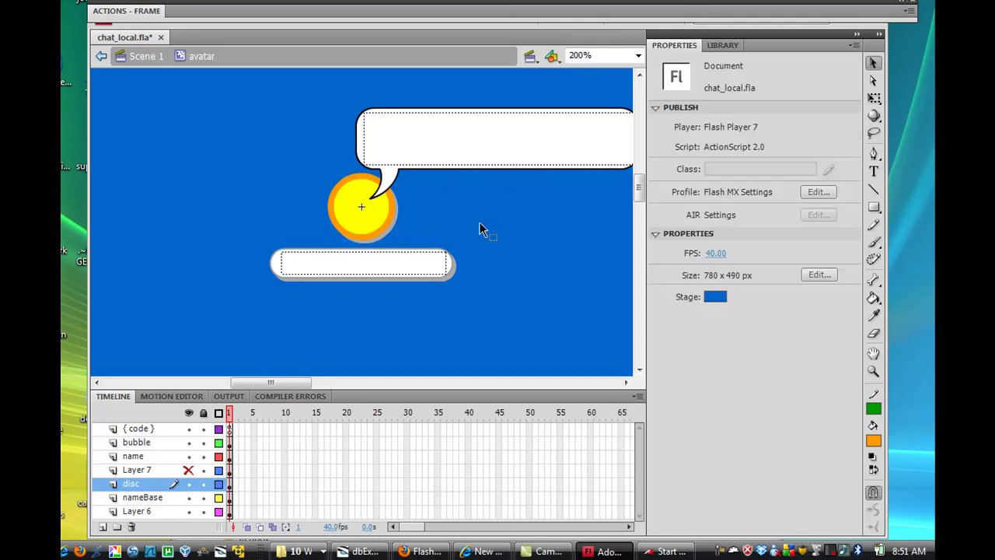
pyautogui.click(386, 222)
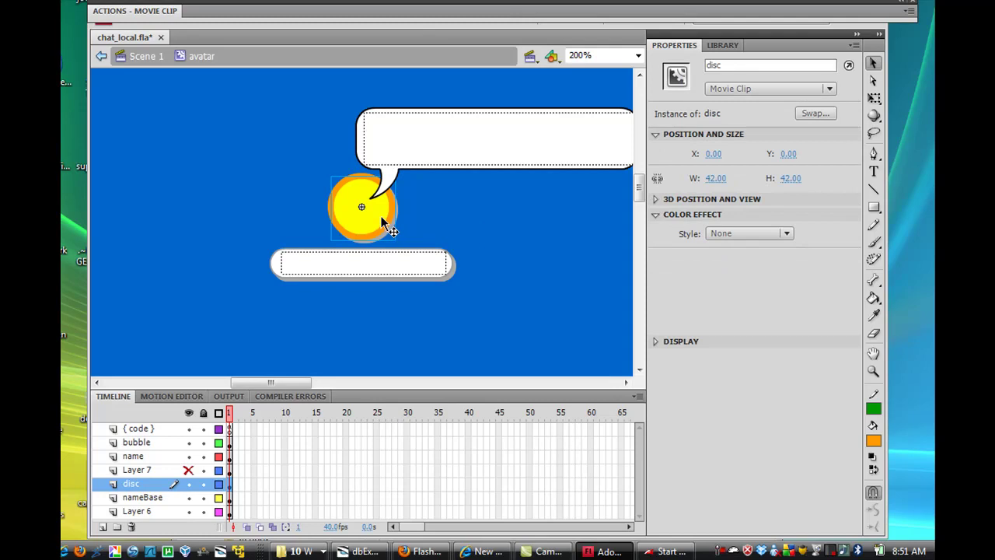
# Preview the disc clip's colour variations across its frames, then return to the avatar clip
pyautogui.doubleClick(382, 219)
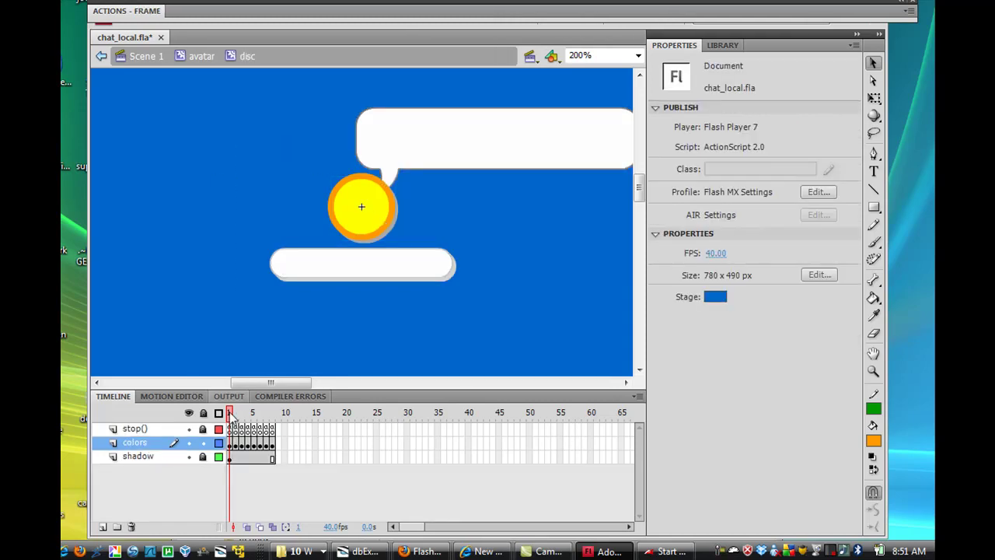
pyautogui.moveTo(231, 414)
pyautogui.mouseDown()
pyautogui.moveTo(284, 415)
pyautogui.moveTo(230, 410)
pyautogui.mouseUp()
pyautogui.click(200, 58)
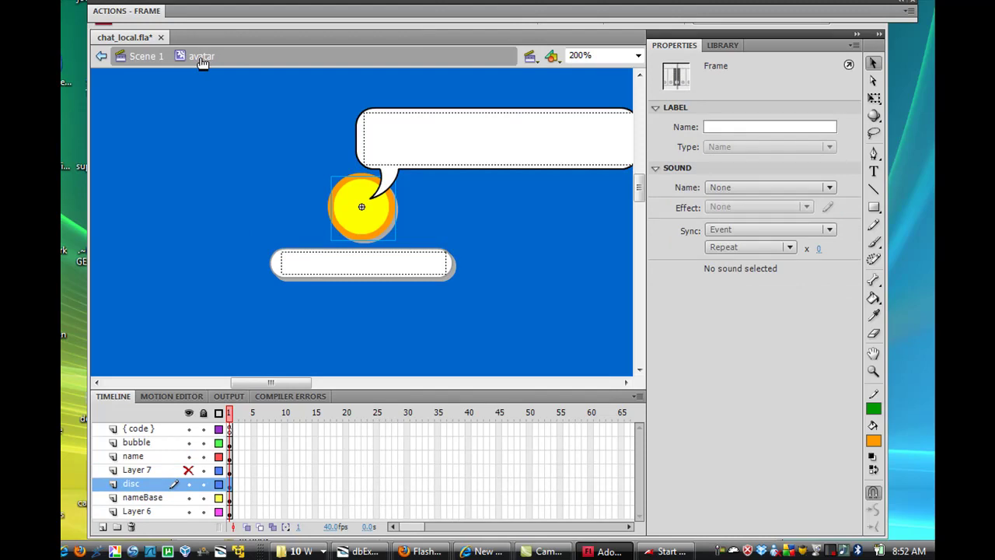
# Make Layer 7 visible again and reselect the av_pieces clip over the disc
pyautogui.moveTo(244, 180); pyautogui.dragTo(325, 179)
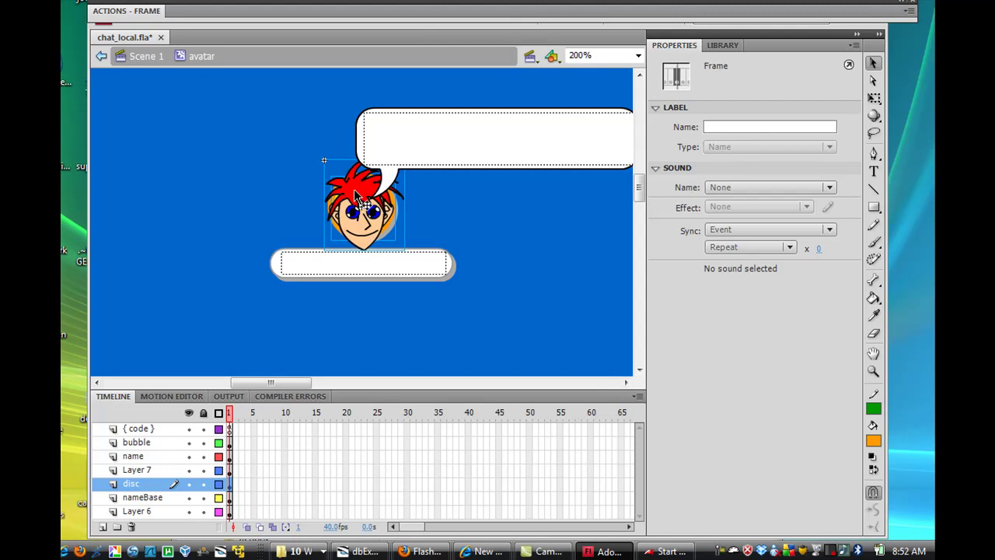
pyautogui.click(266, 176)
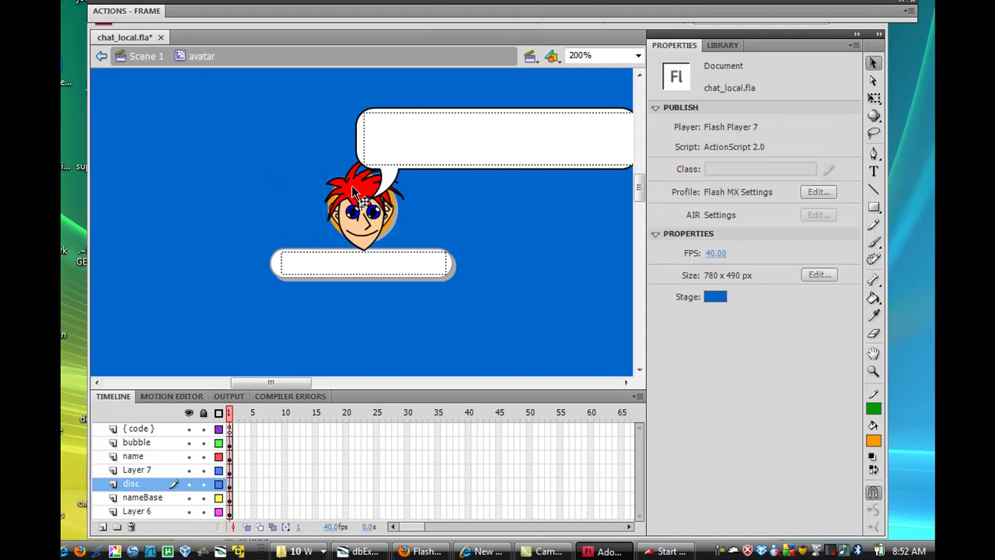
pyautogui.click(352, 193)
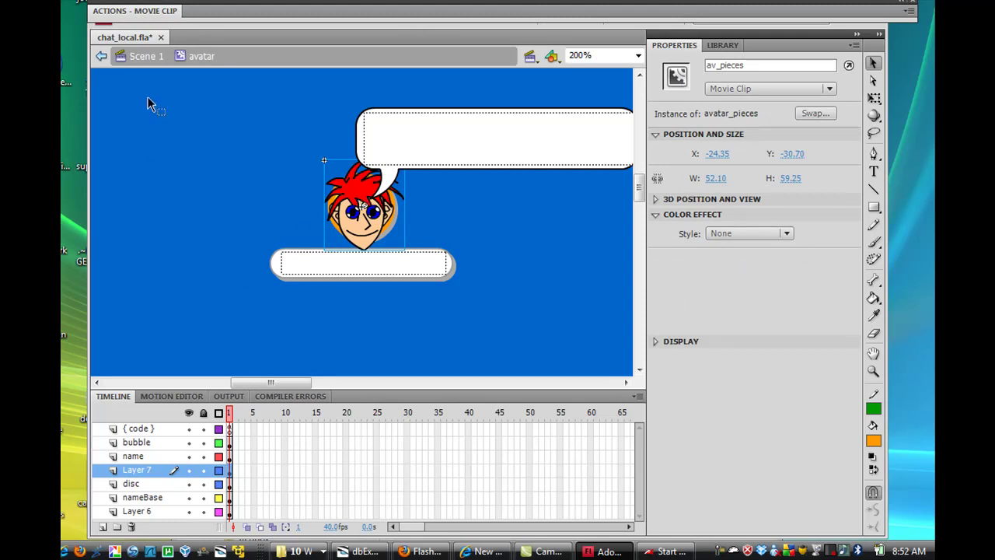
# Inspect av_picker's SAVE button in Scene 1, then reopen the library's _GUI/_Avatars 'avatar' symbol
pyautogui.click(144, 57)
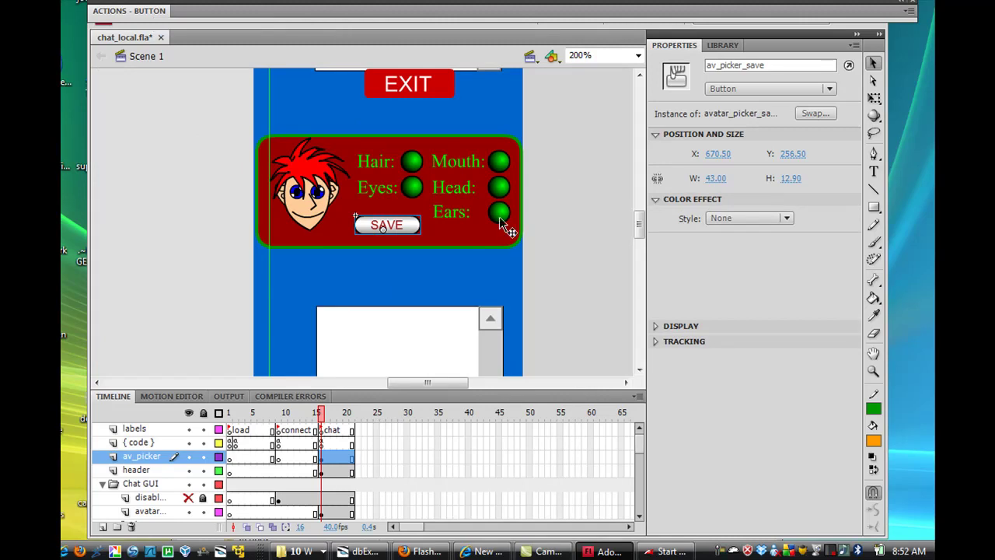
pyautogui.click(501, 235)
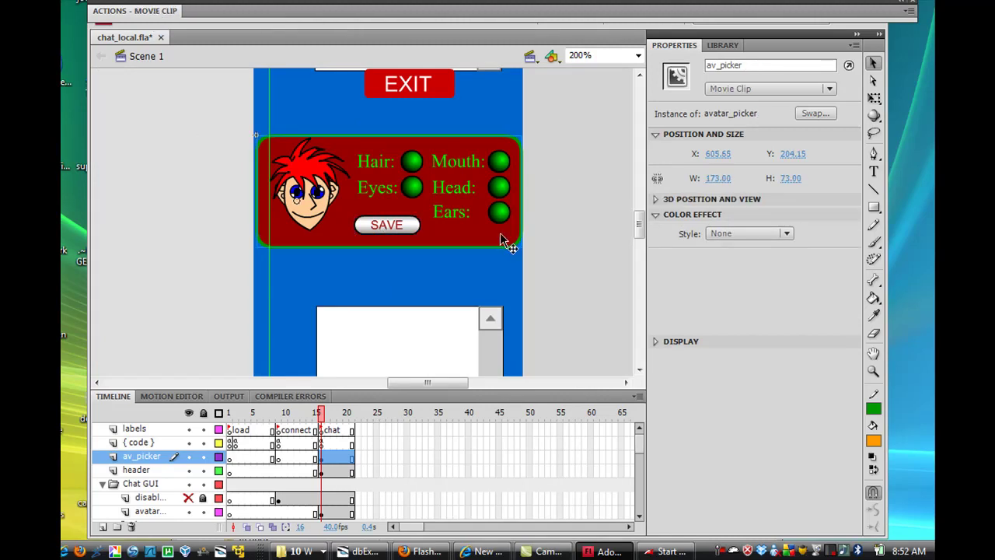
pyautogui.click(410, 233)
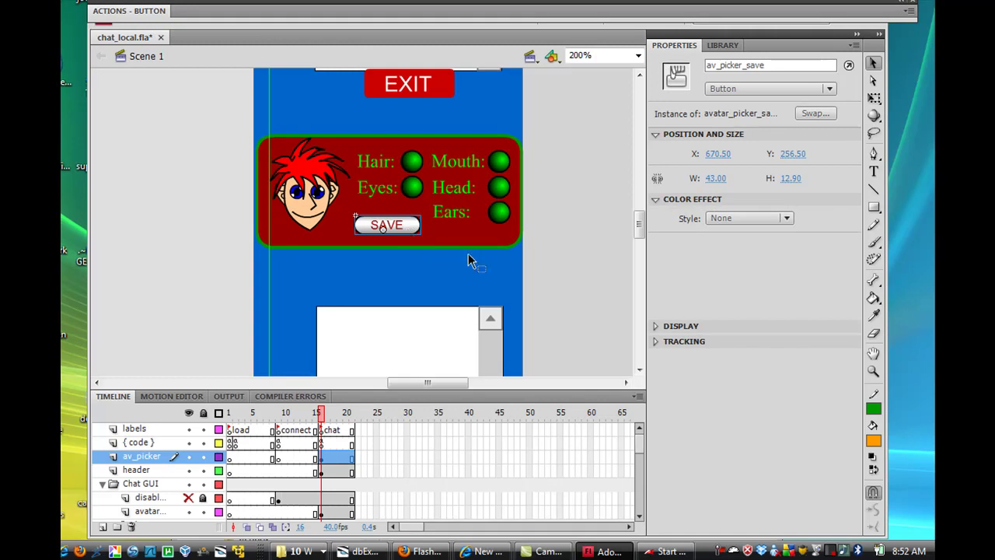
pyautogui.click(722, 46)
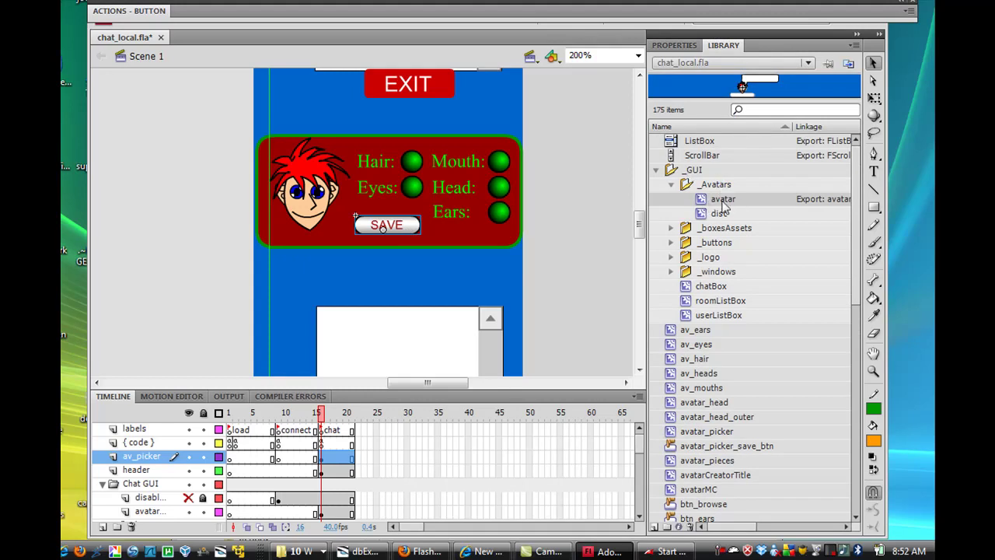
pyautogui.doubleClick(704, 203)
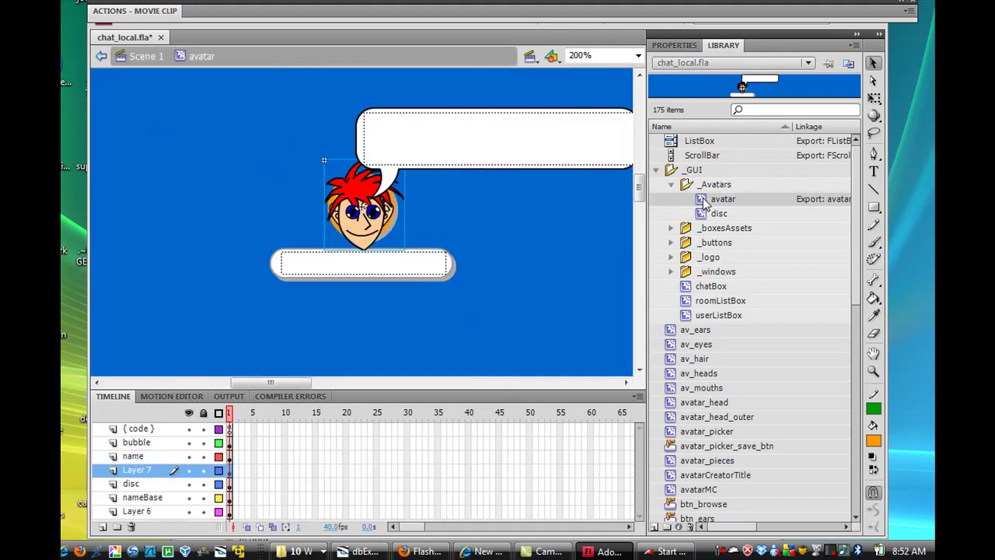